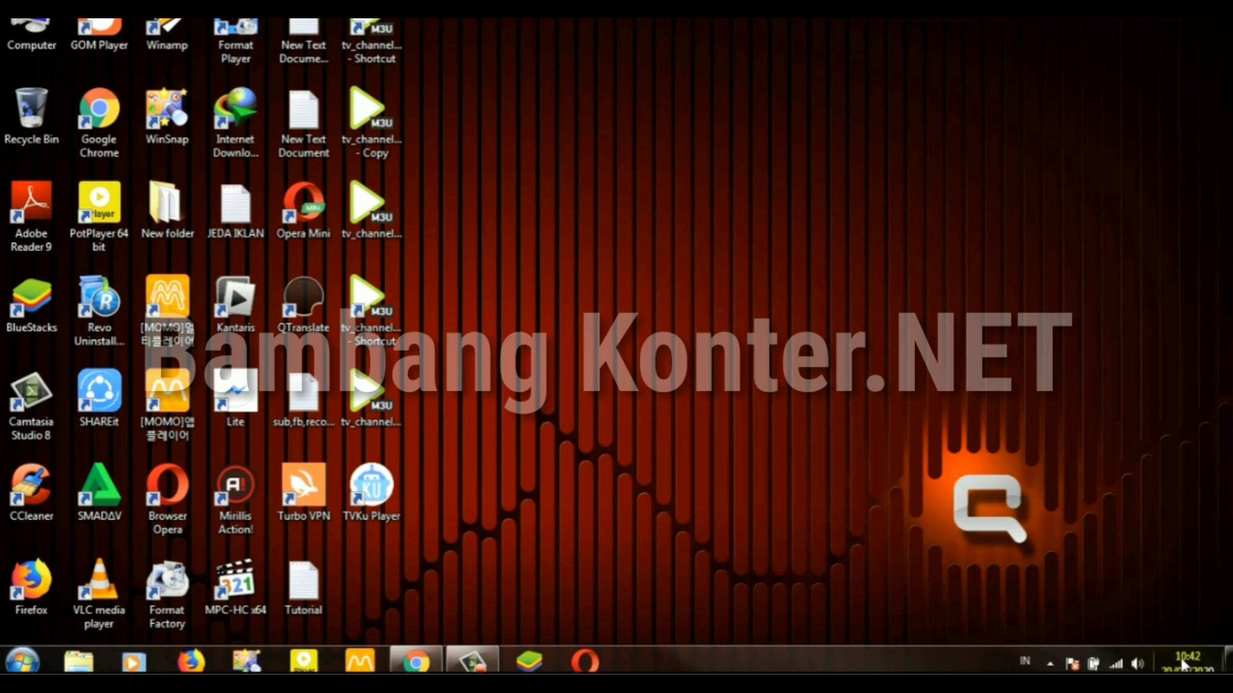
Step: Refresh the desktop and open the settings for changing the system date and time from the system clock
mouse_move(1181, 657)
right_click(823, 326)
click(857, 383)
click(1174, 657)
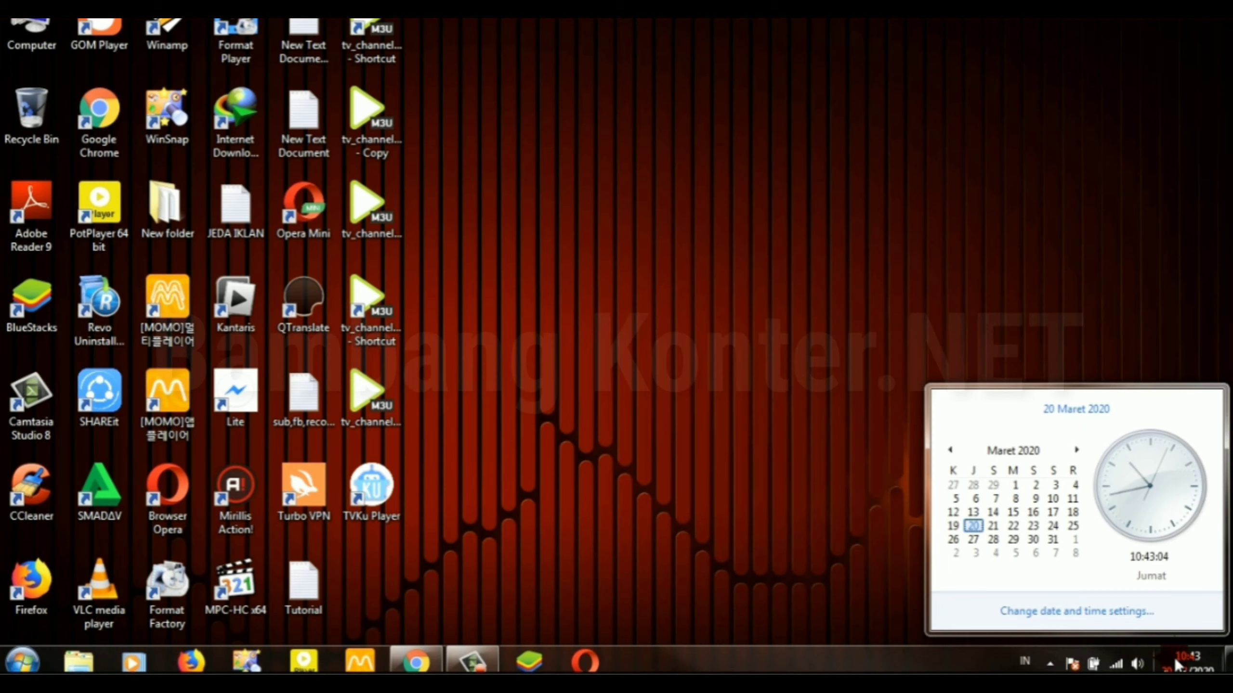
click(1116, 617)
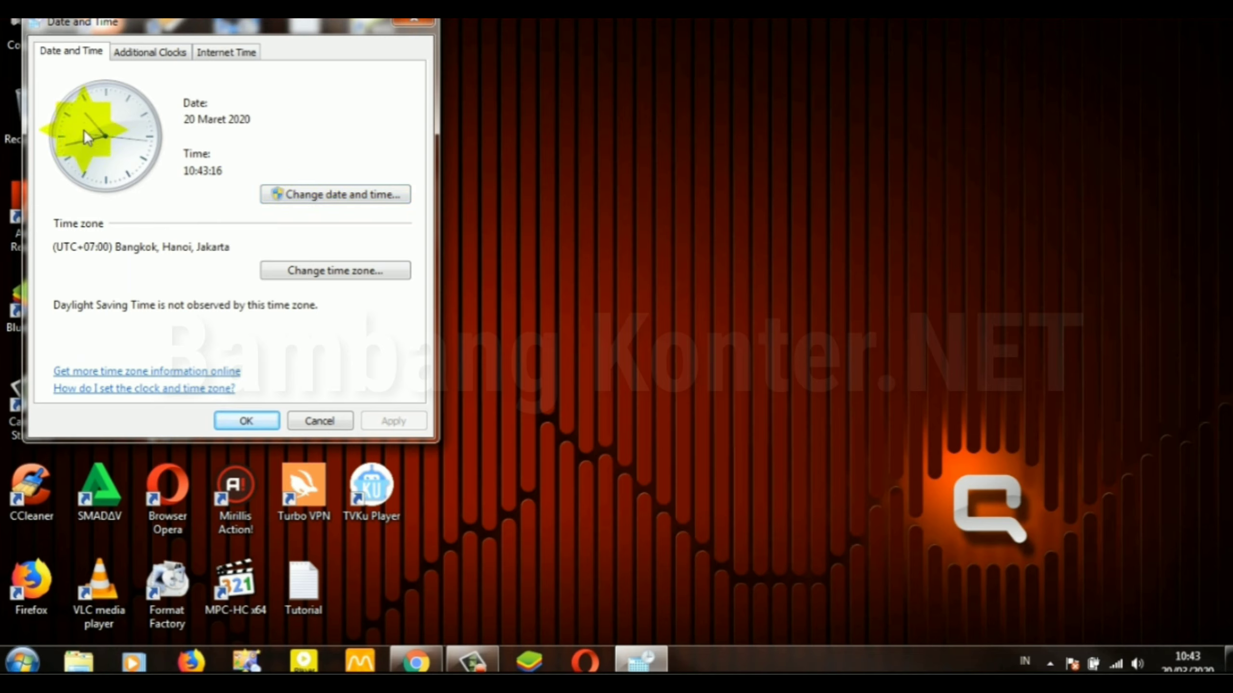
click(185, 171)
drag(183, 171, 240, 176)
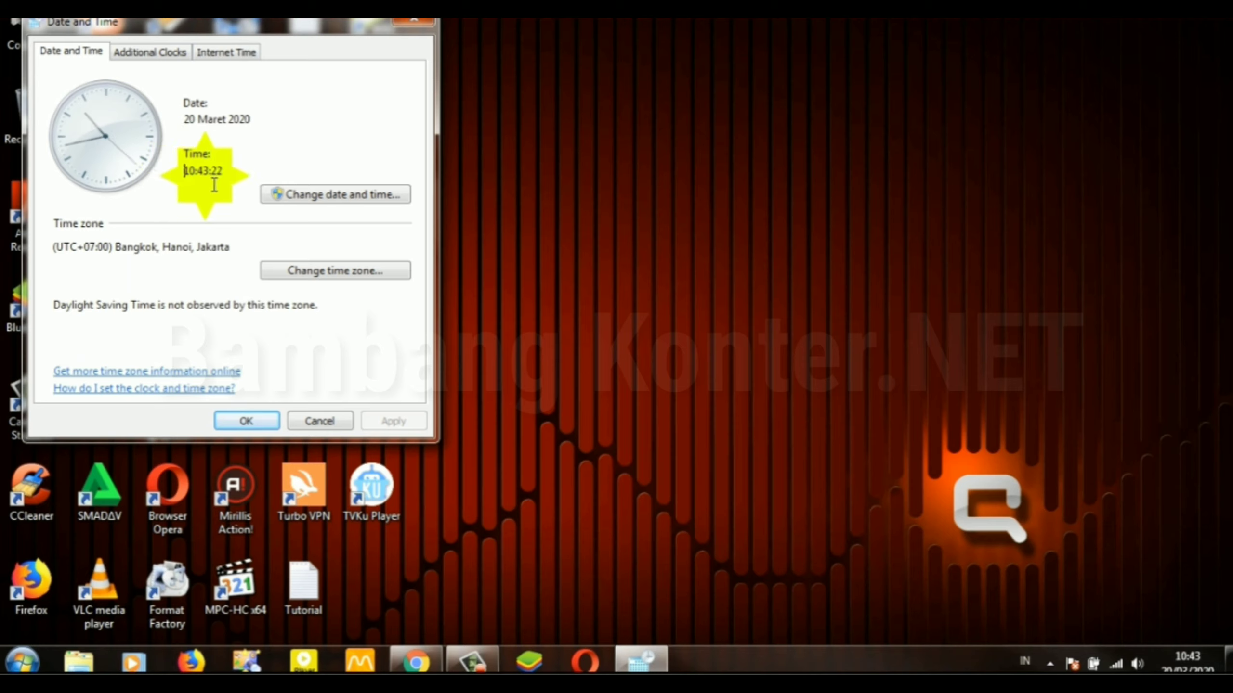
click(281, 196)
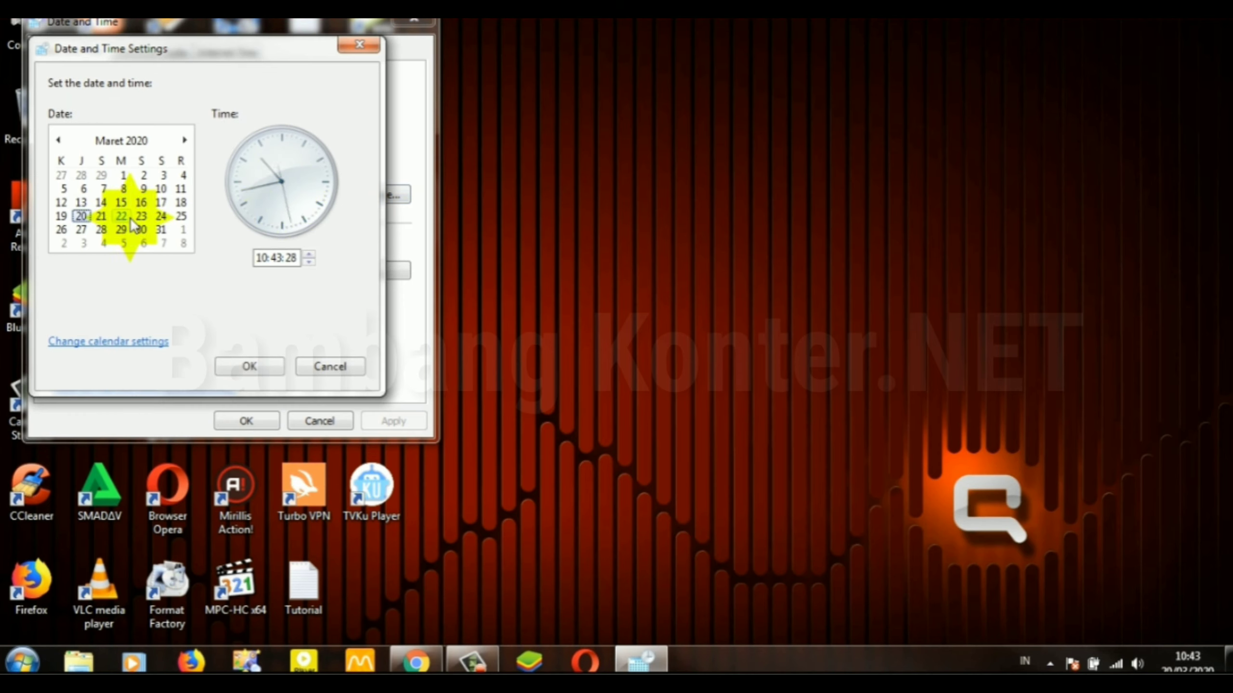
Step: Set the system date to 21 March 2020 and confirm the change
click(106, 215)
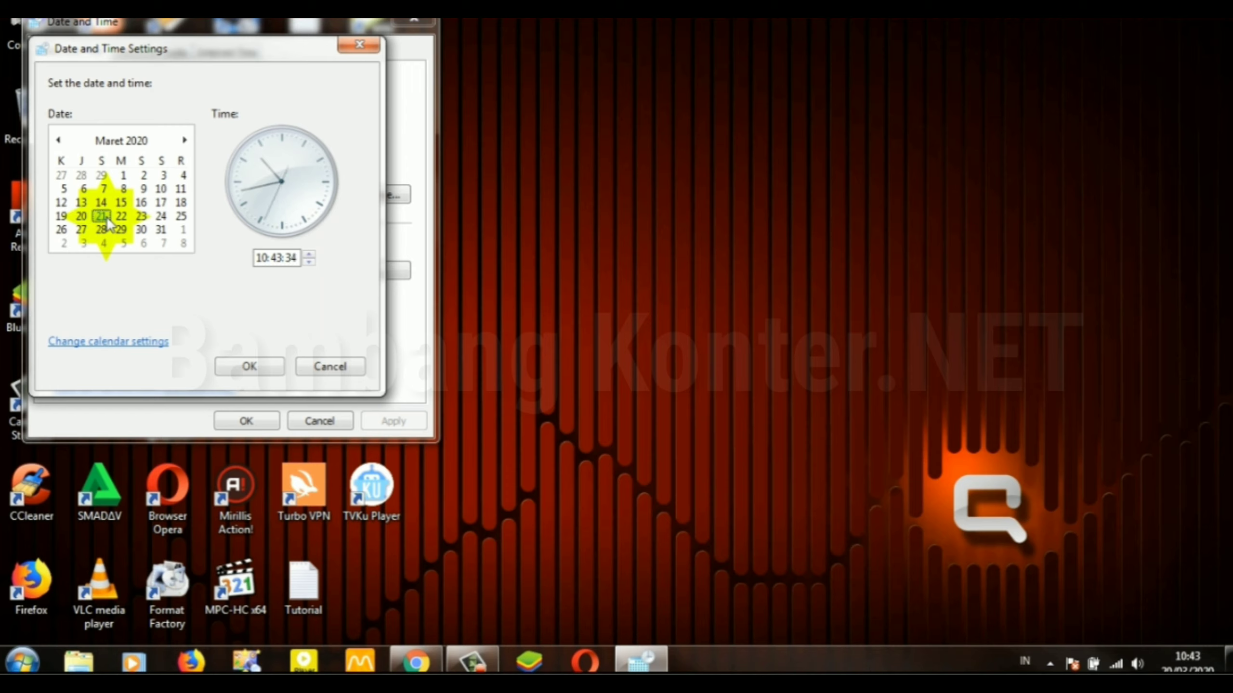
click(140, 217)
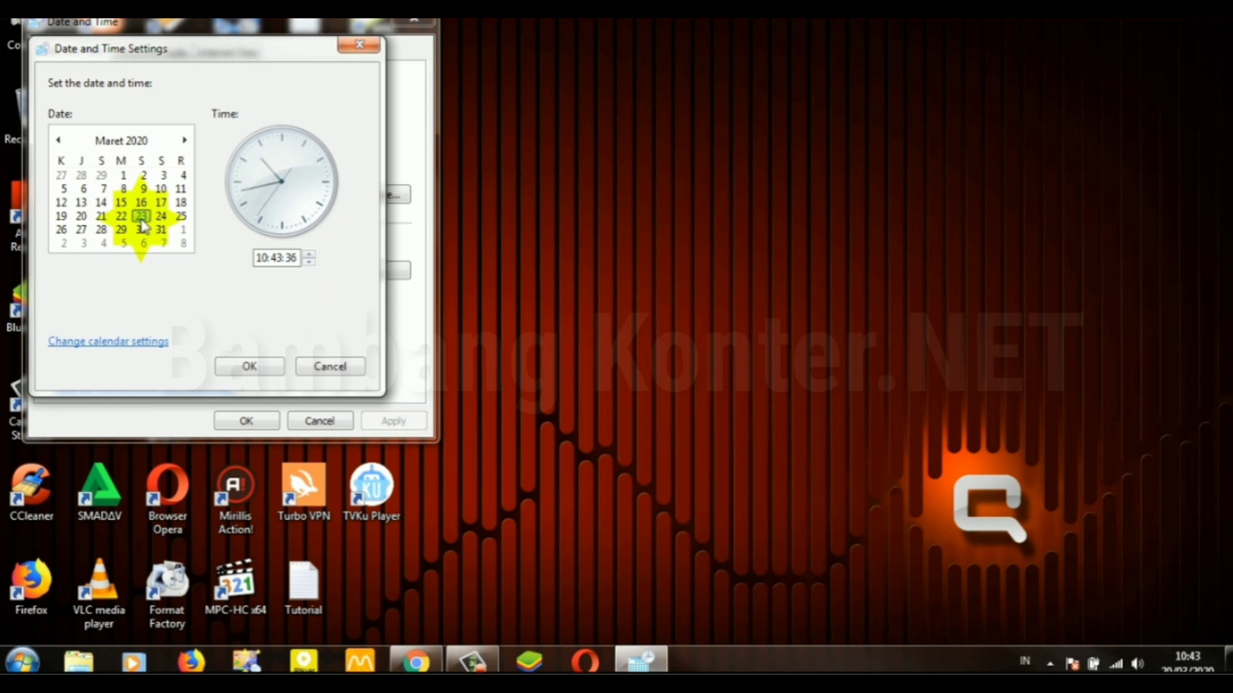
click(102, 217)
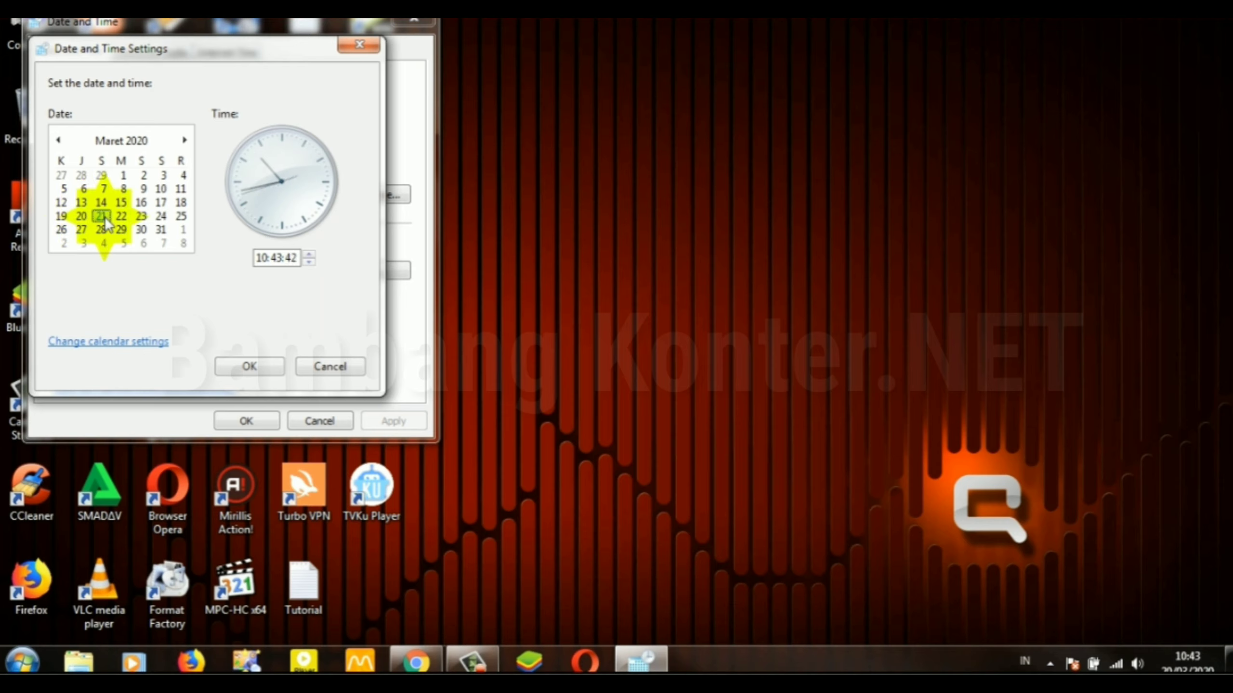
click(264, 257)
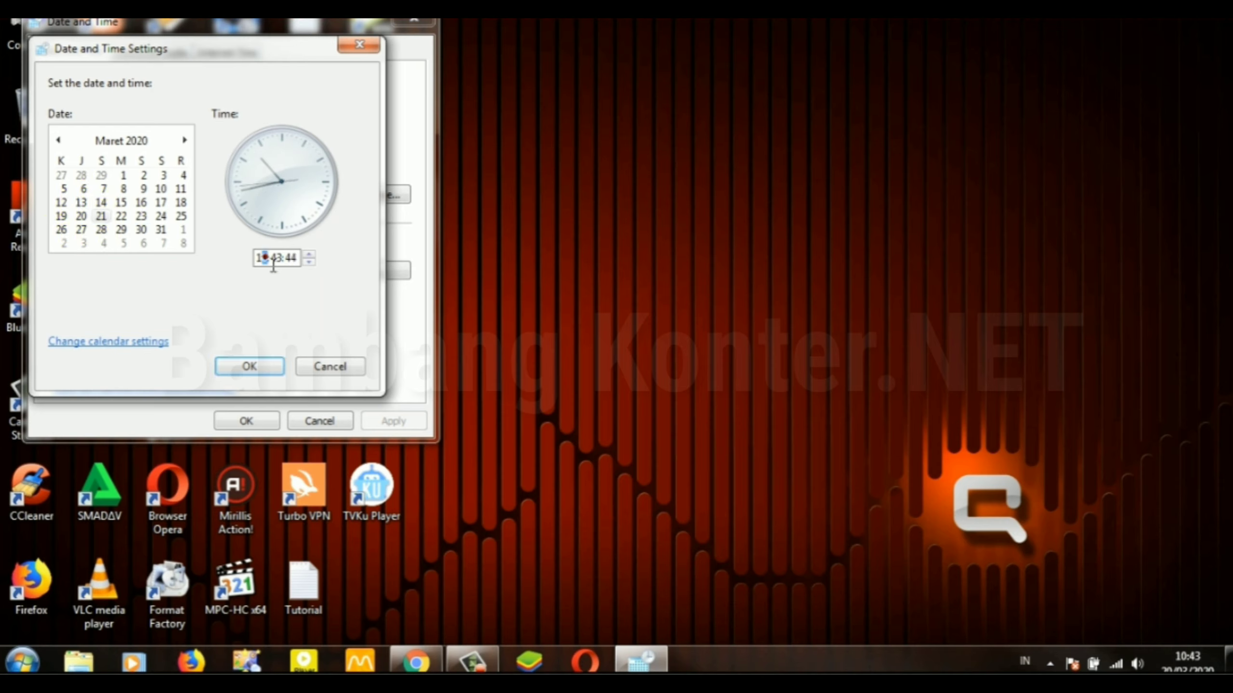
click(265, 262)
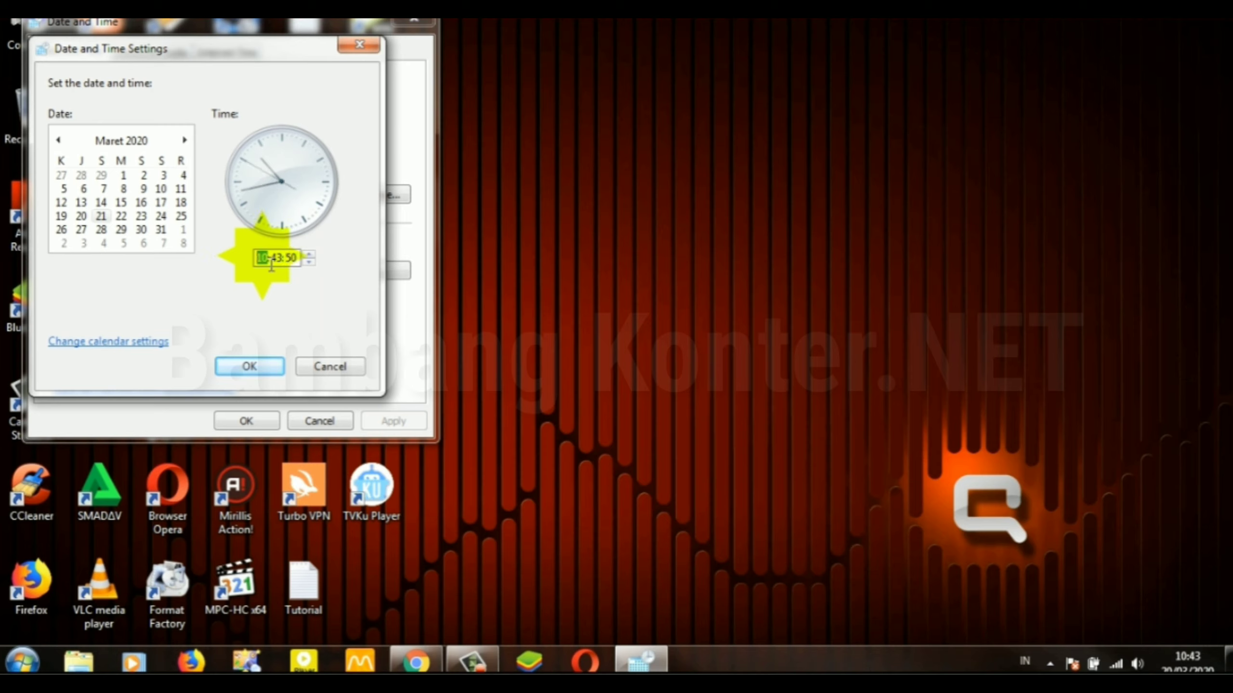
click(105, 219)
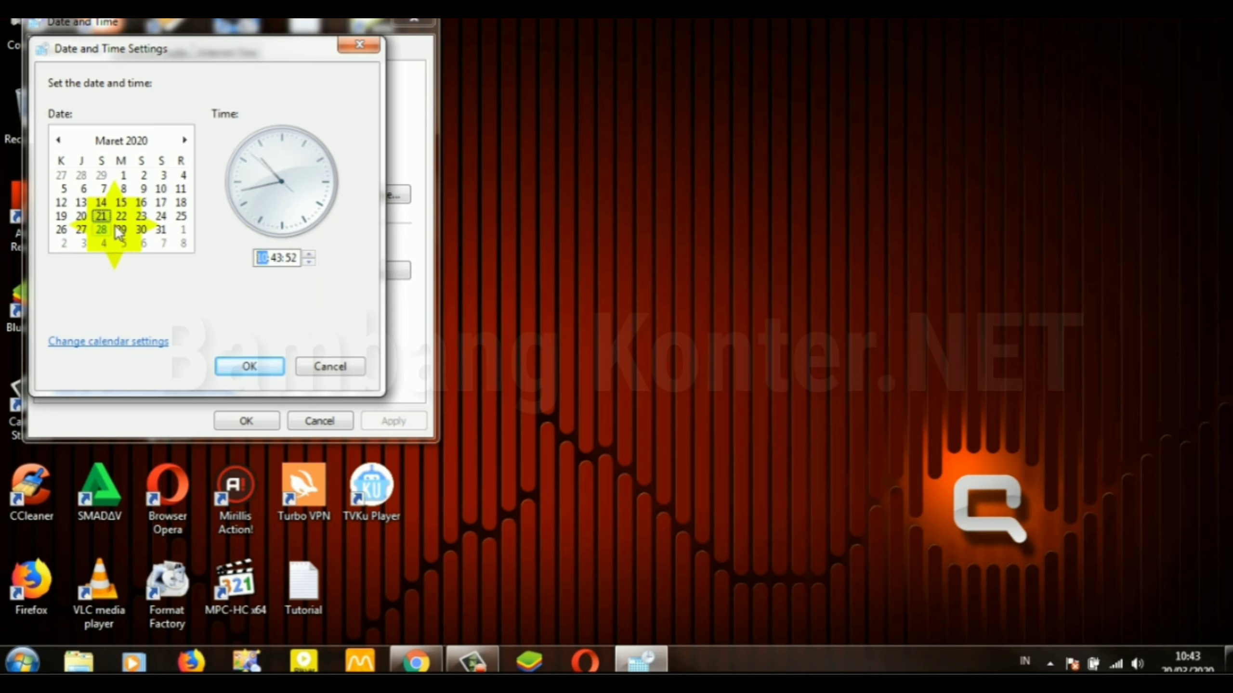
click(247, 368)
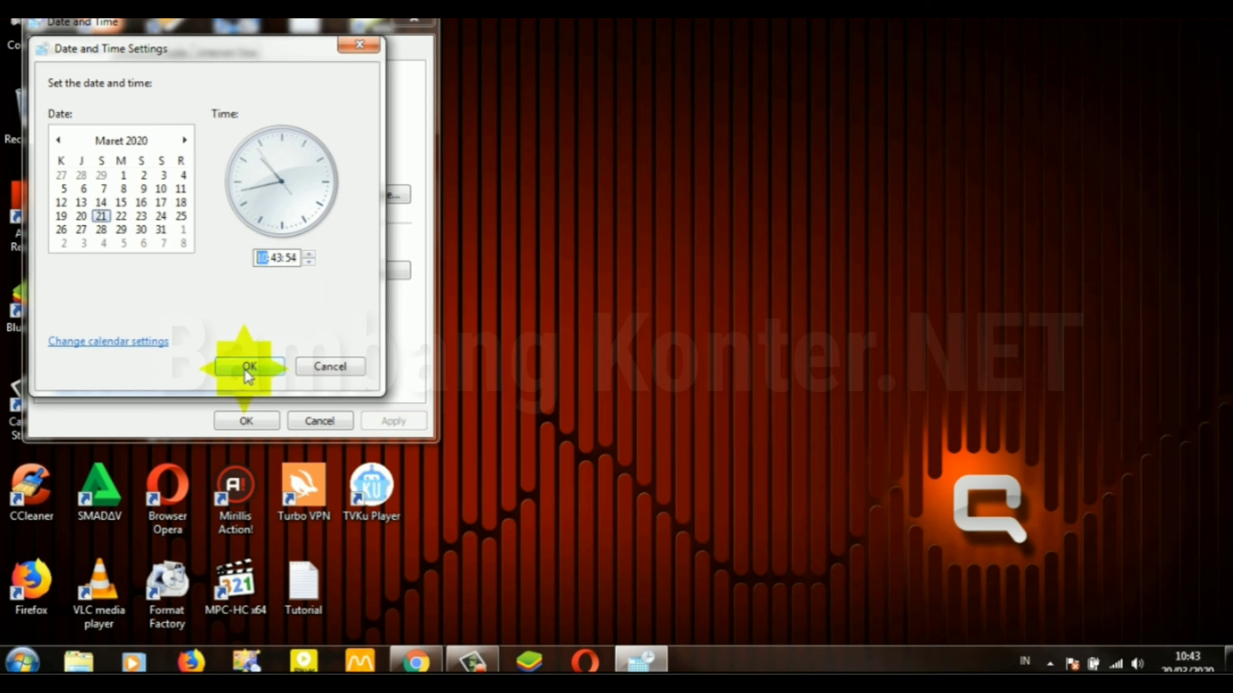
click(245, 368)
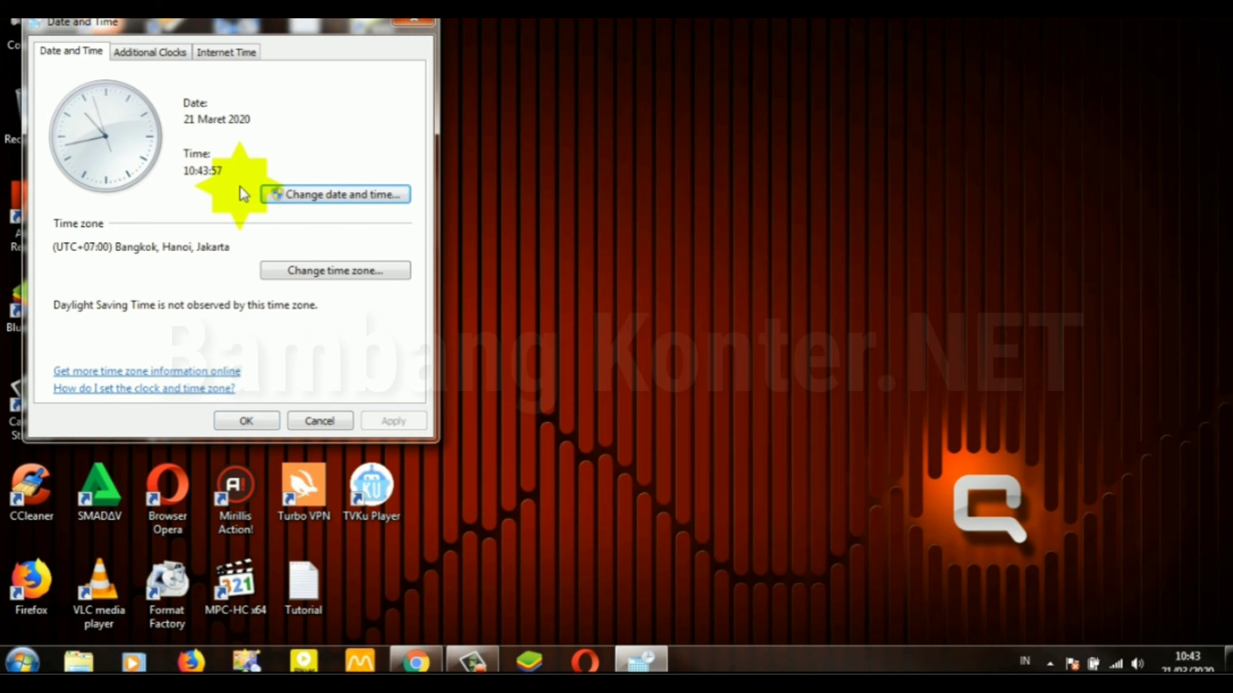
click(243, 420)
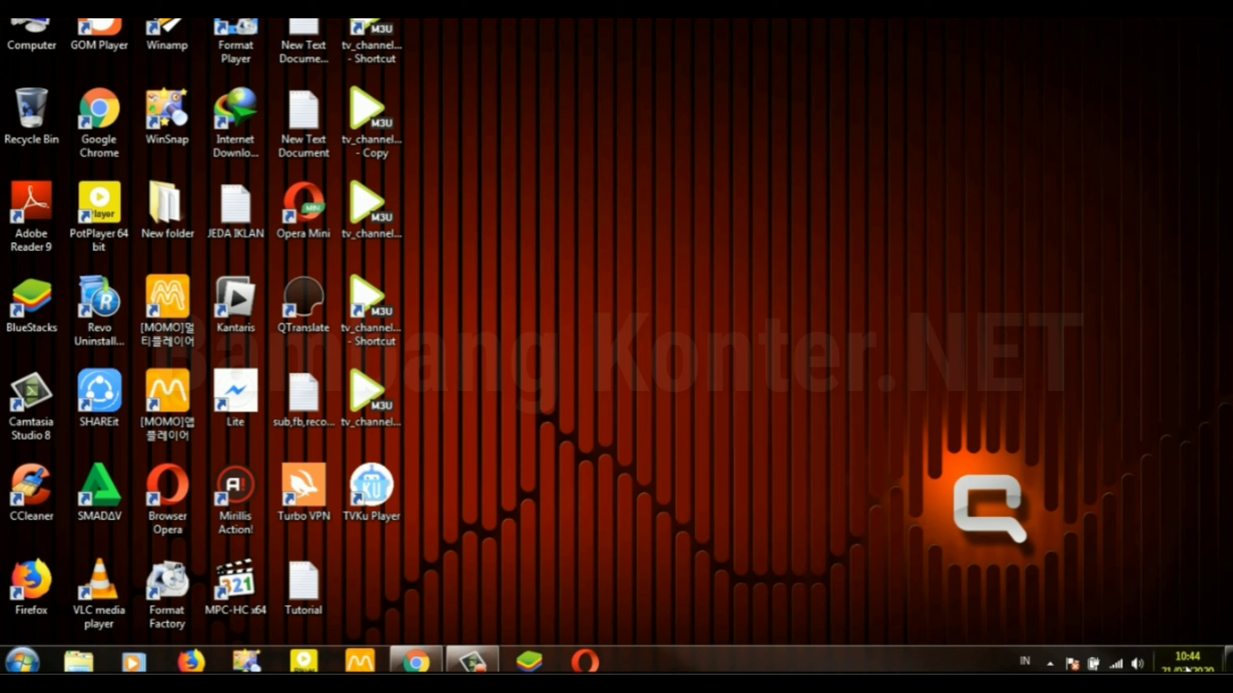
Step: Check the full date shown by the system clock and refresh the desktop
mouse_move(1192, 671)
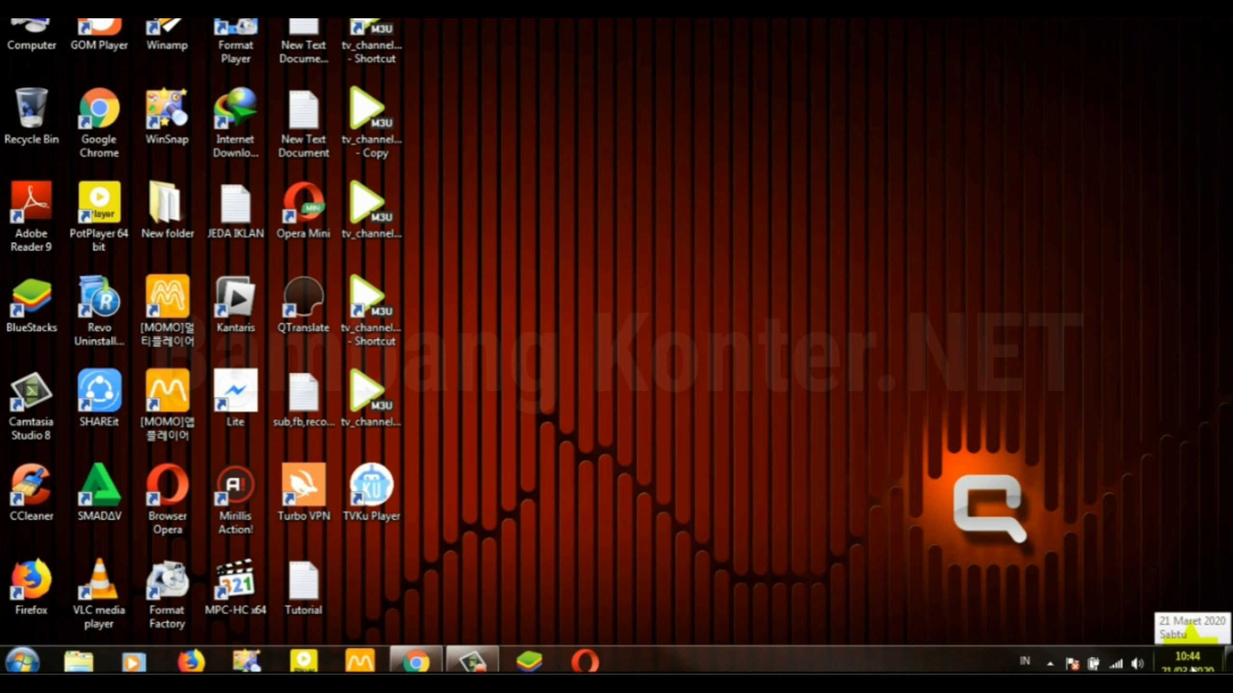
right_click(627, 114)
click(665, 174)
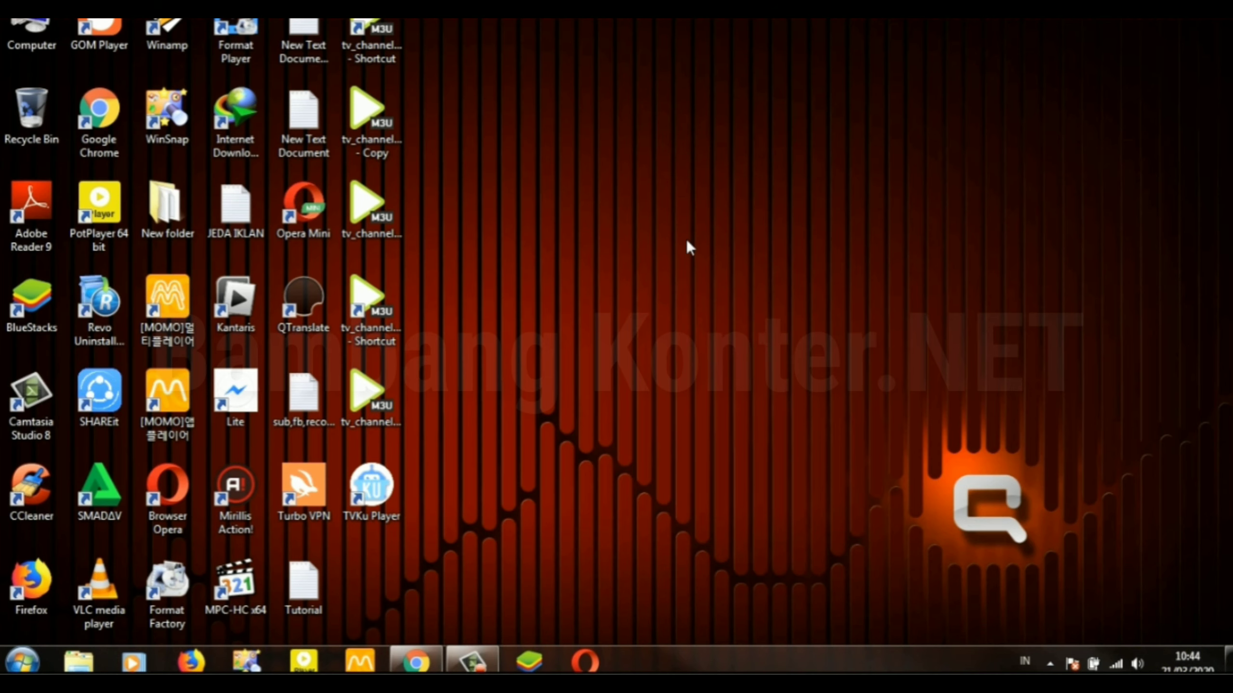
Step: Set the system date to 20 March 2020 from the system clock and refresh the desktop
click(1187, 663)
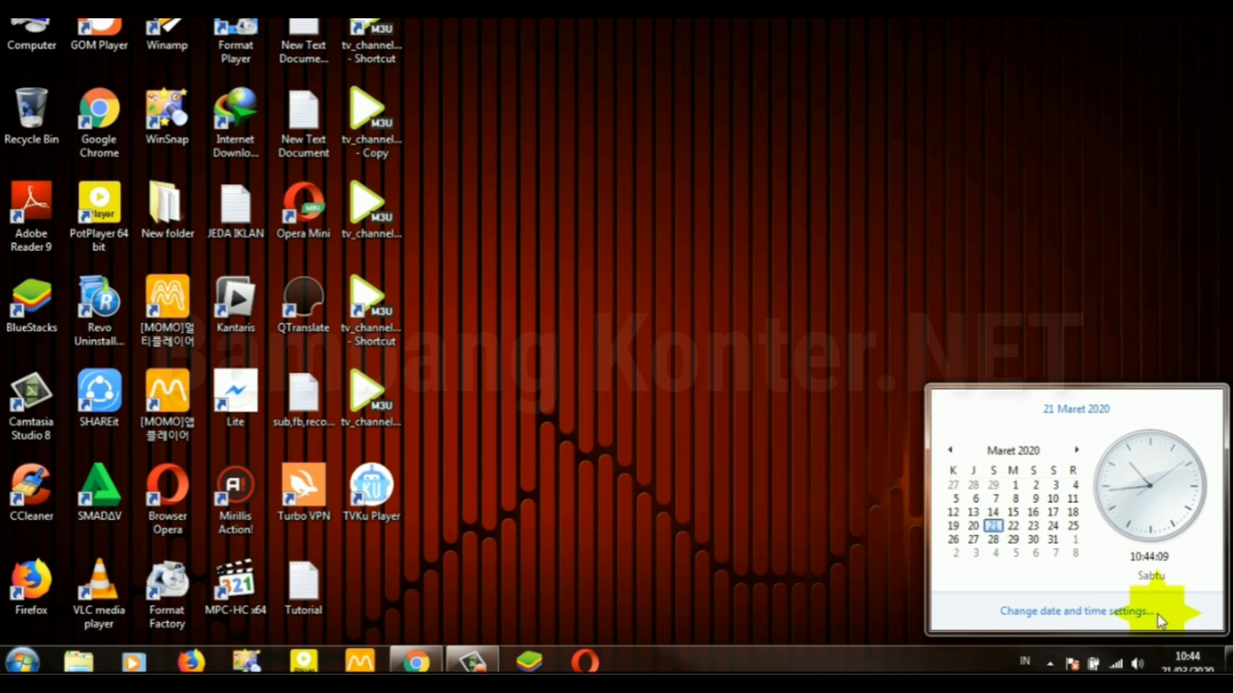
click(1125, 613)
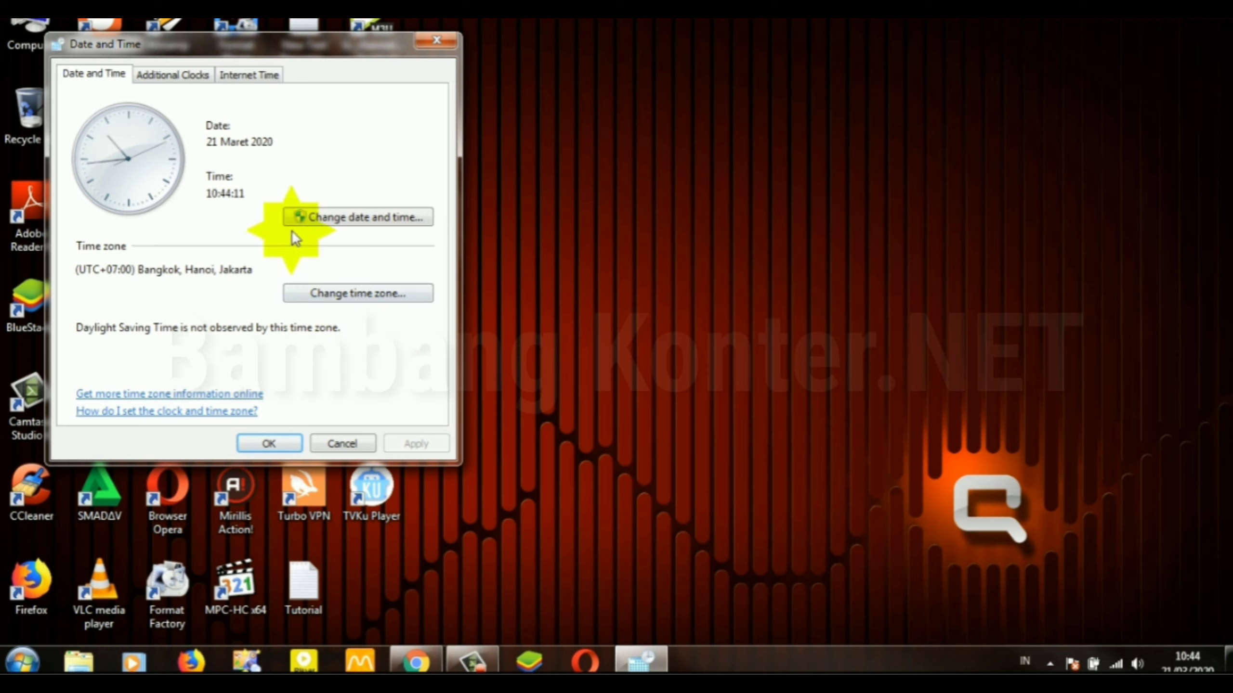
click(315, 218)
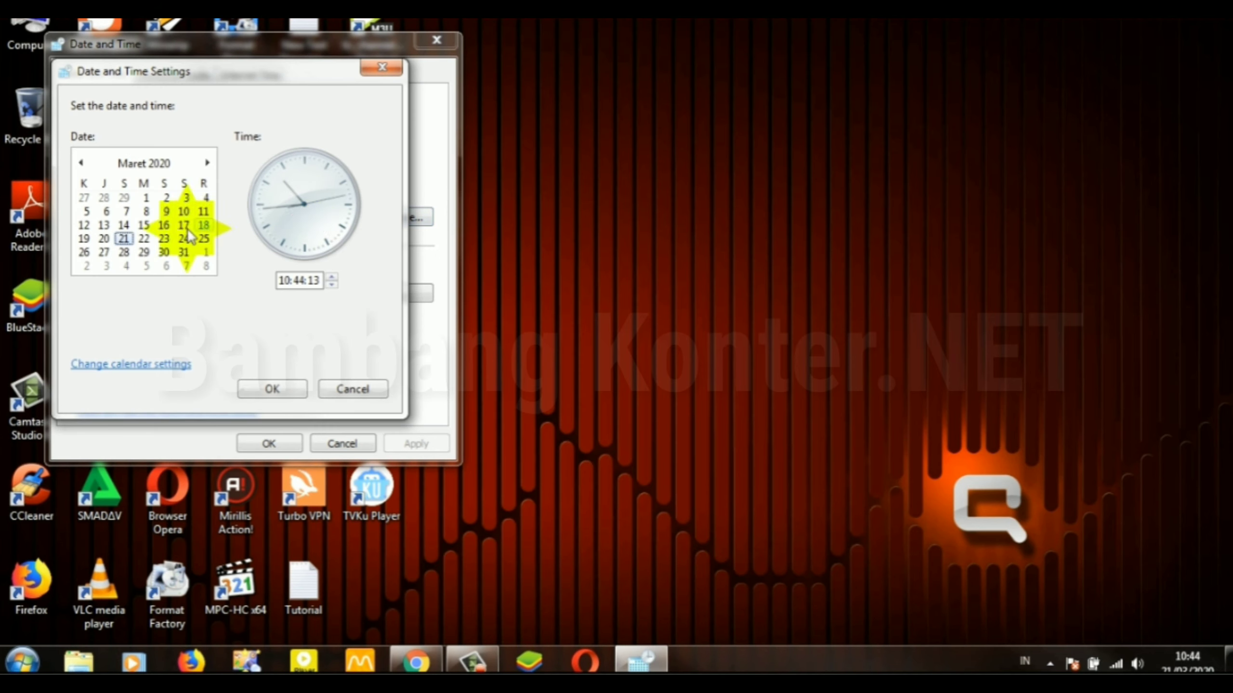
click(109, 238)
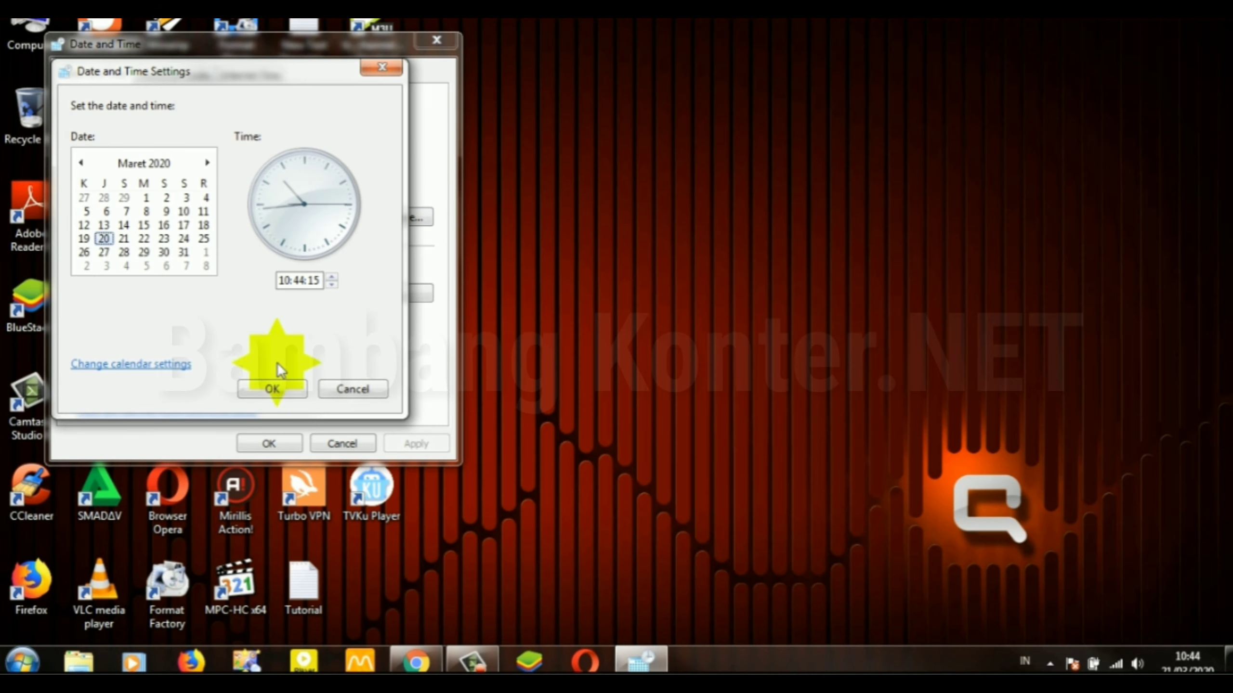
click(275, 386)
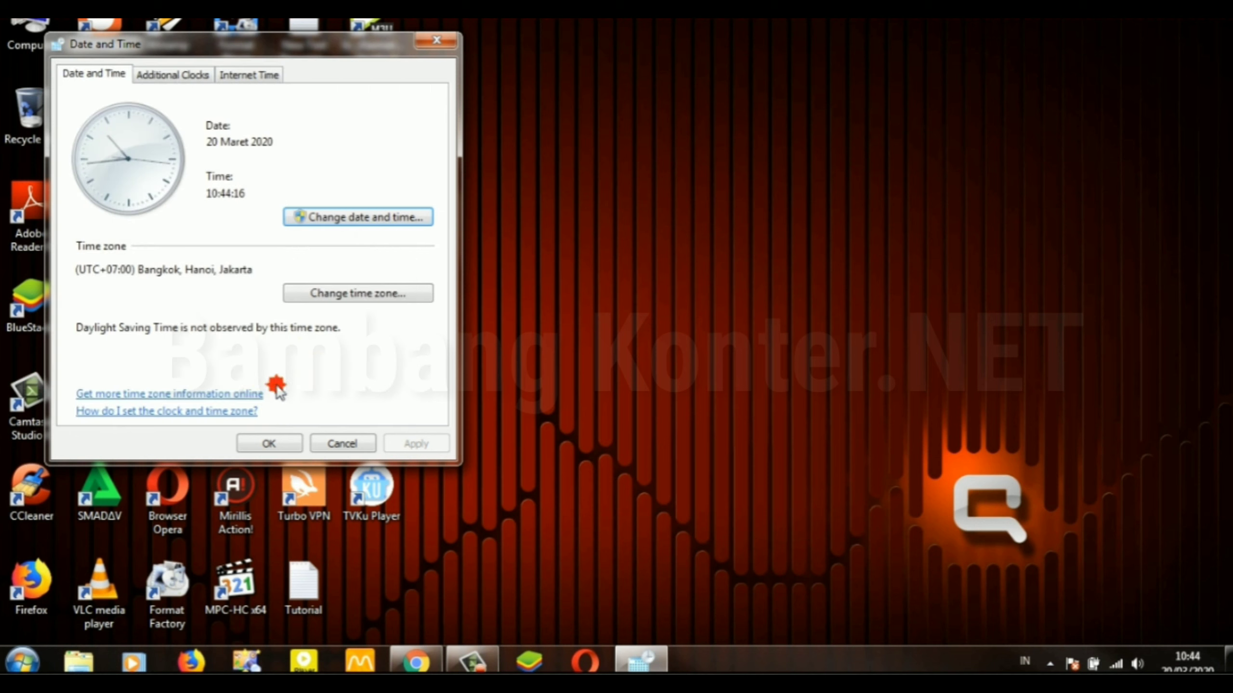
click(282, 442)
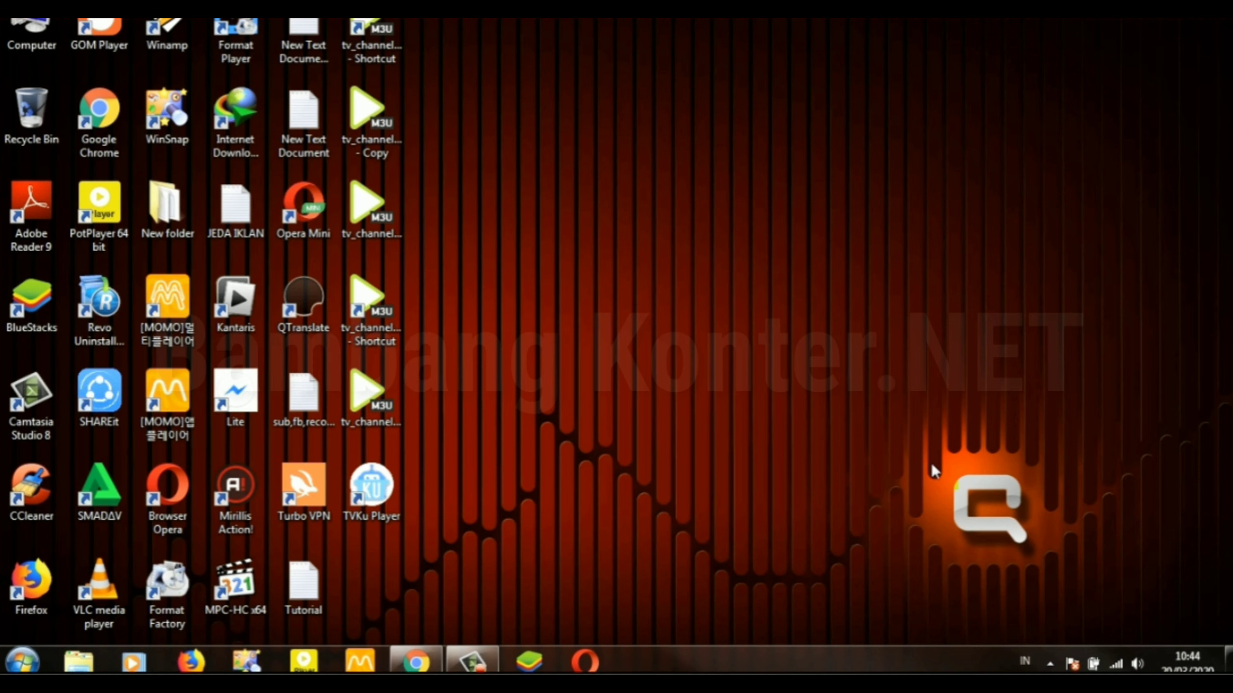
right_click(563, 173)
click(601, 225)
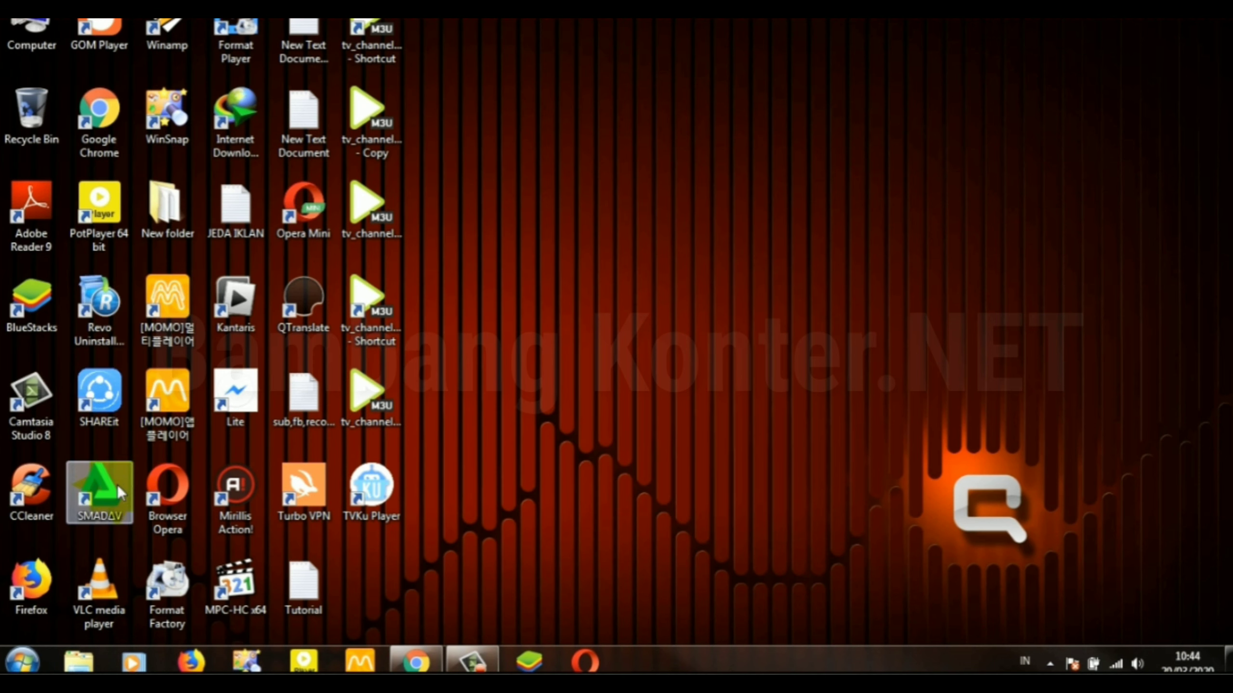
Step: Open the date and time change settings through Control Panel and minimize the Control Panel window
click(21, 660)
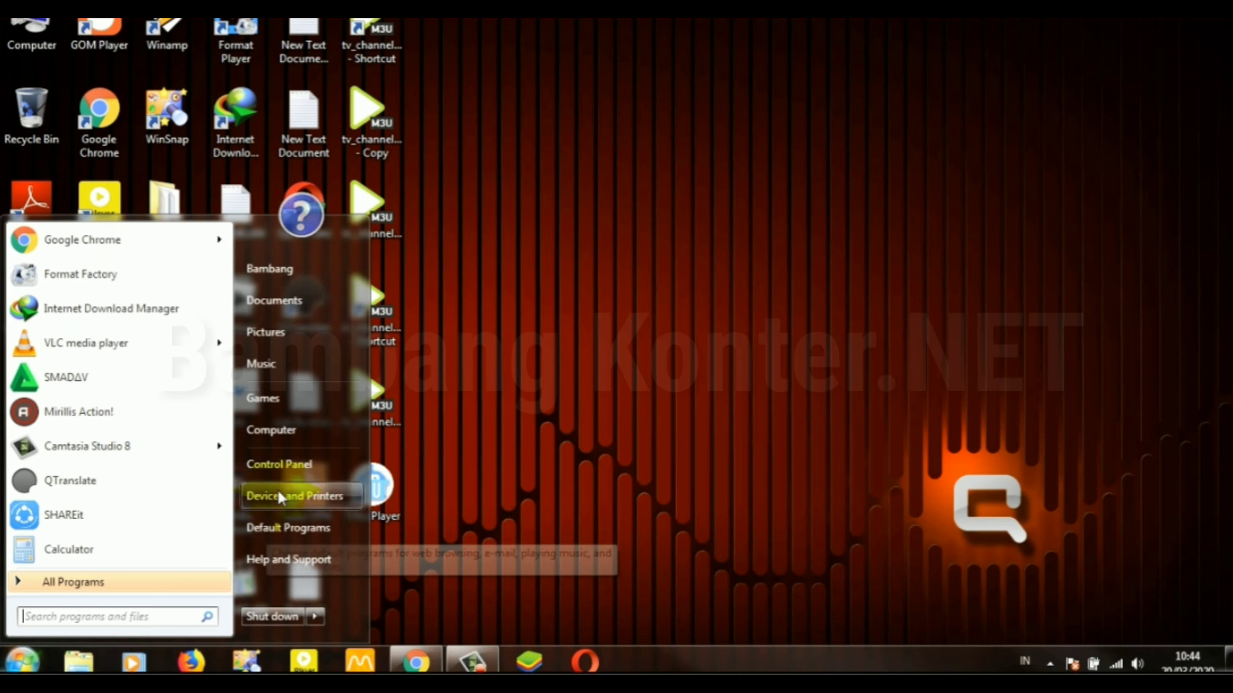
click(281, 467)
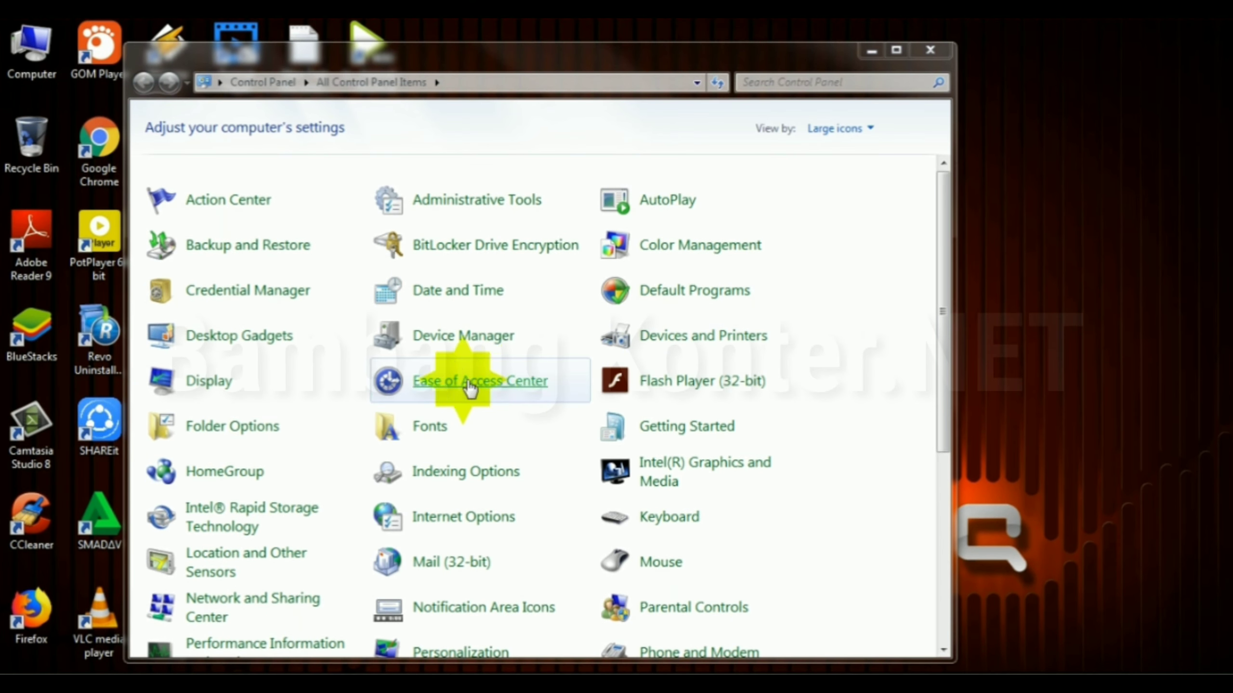
click(897, 49)
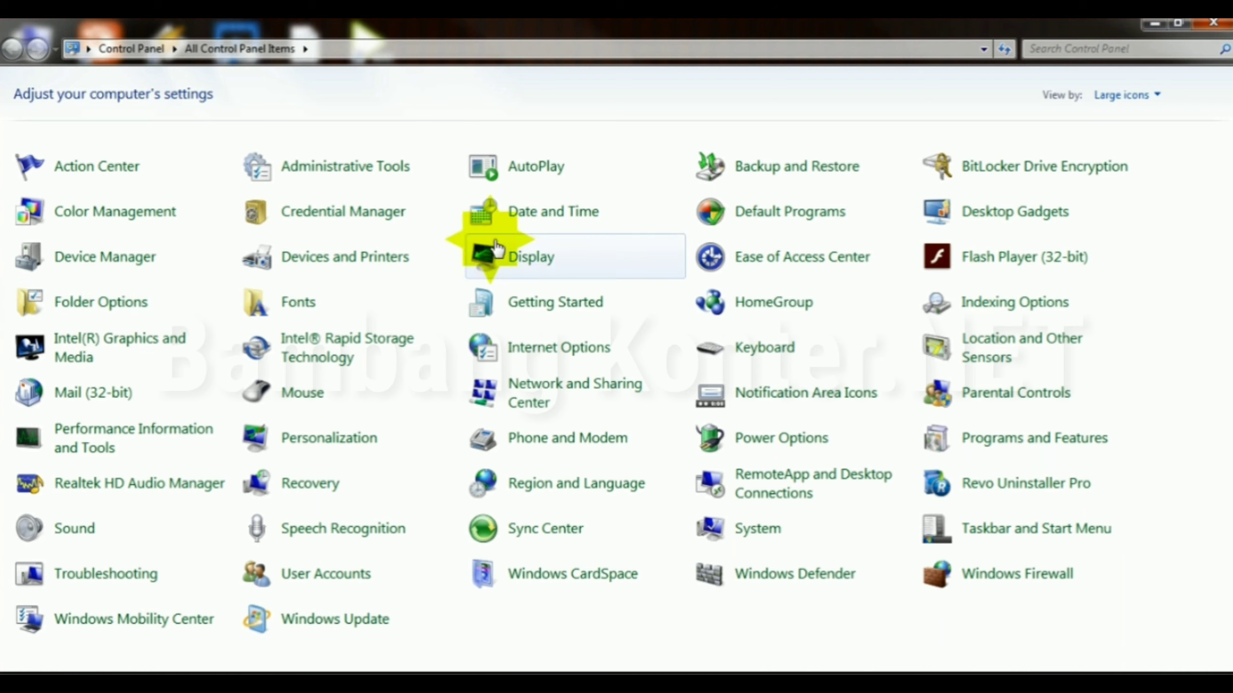
click(534, 222)
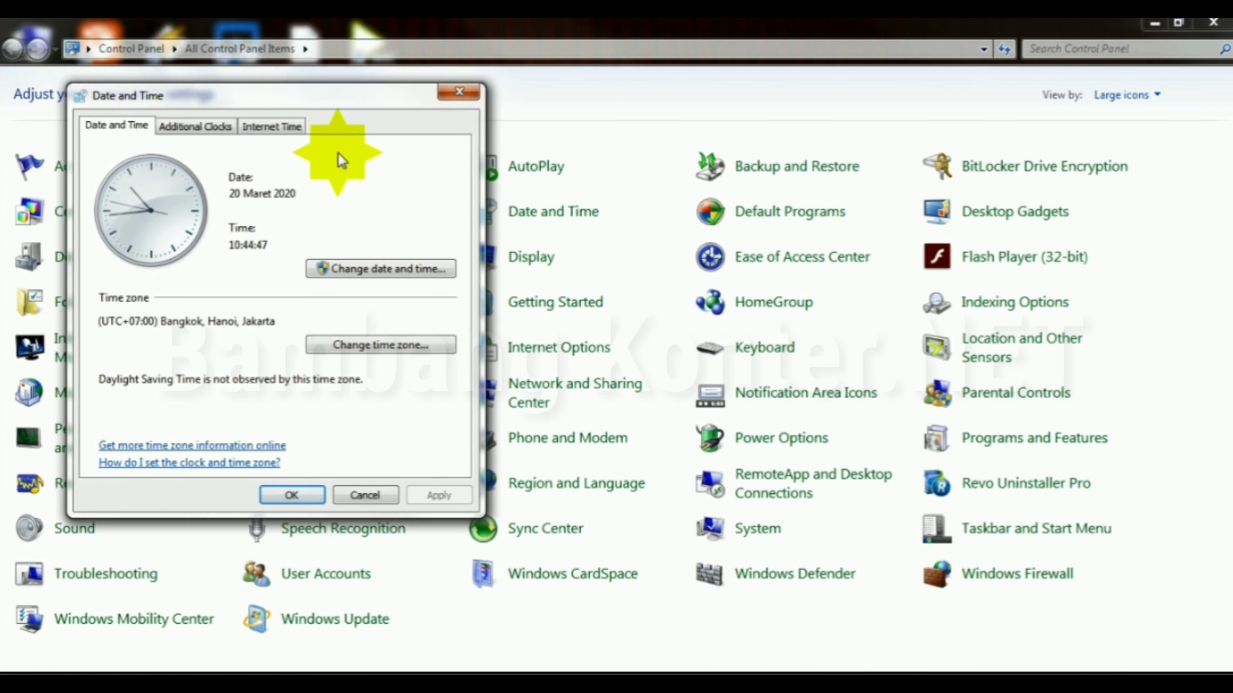
click(344, 269)
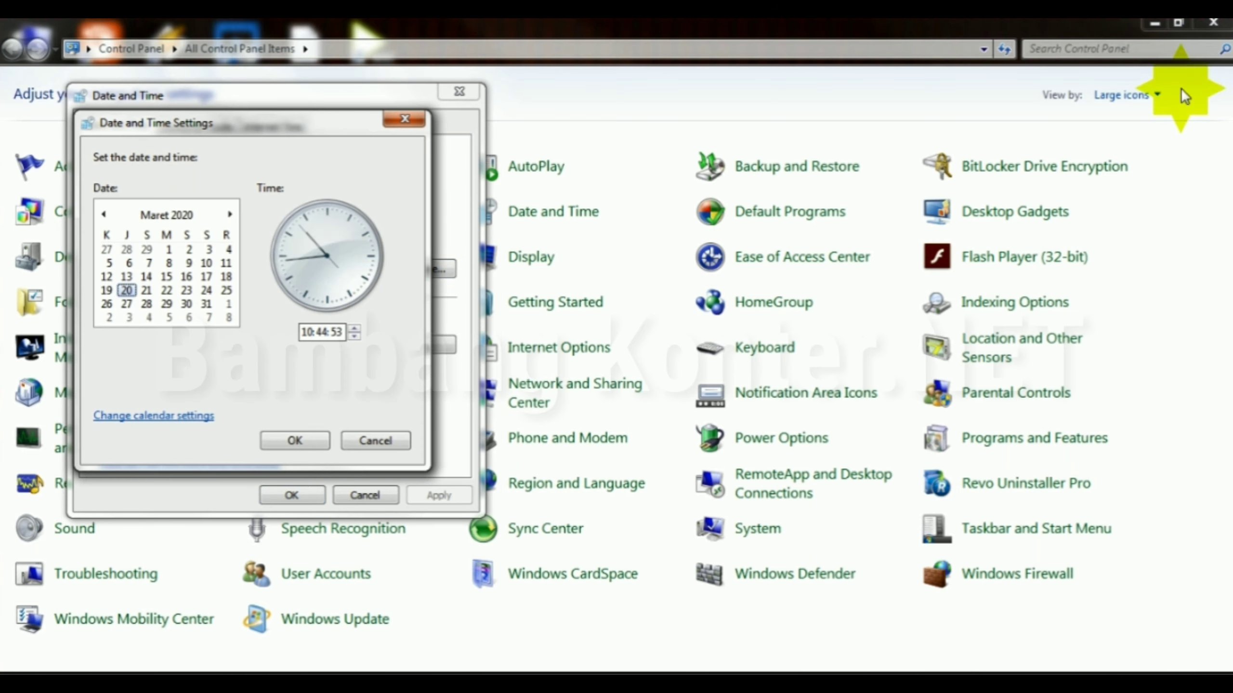
click(1154, 22)
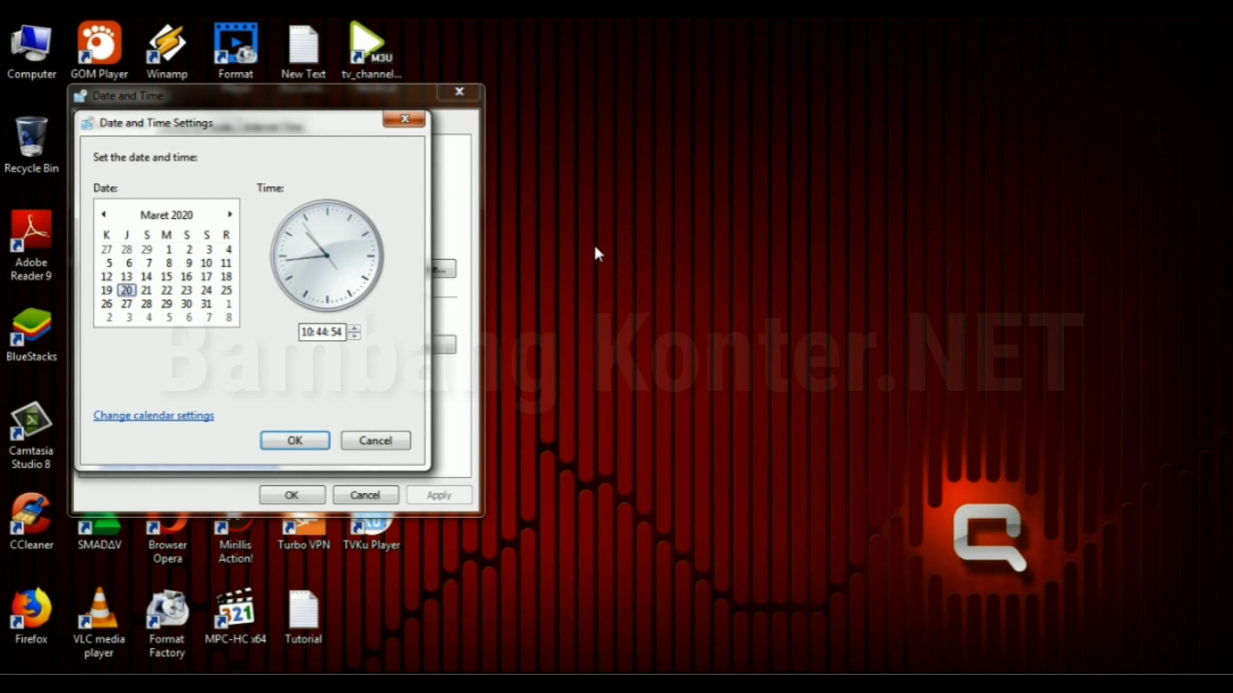
Step: Try several days from 22 to 25 March in the calendar, select 21 March 2020, and select the hour for editing
click(166, 290)
click(186, 292)
click(206, 291)
click(227, 291)
click(146, 291)
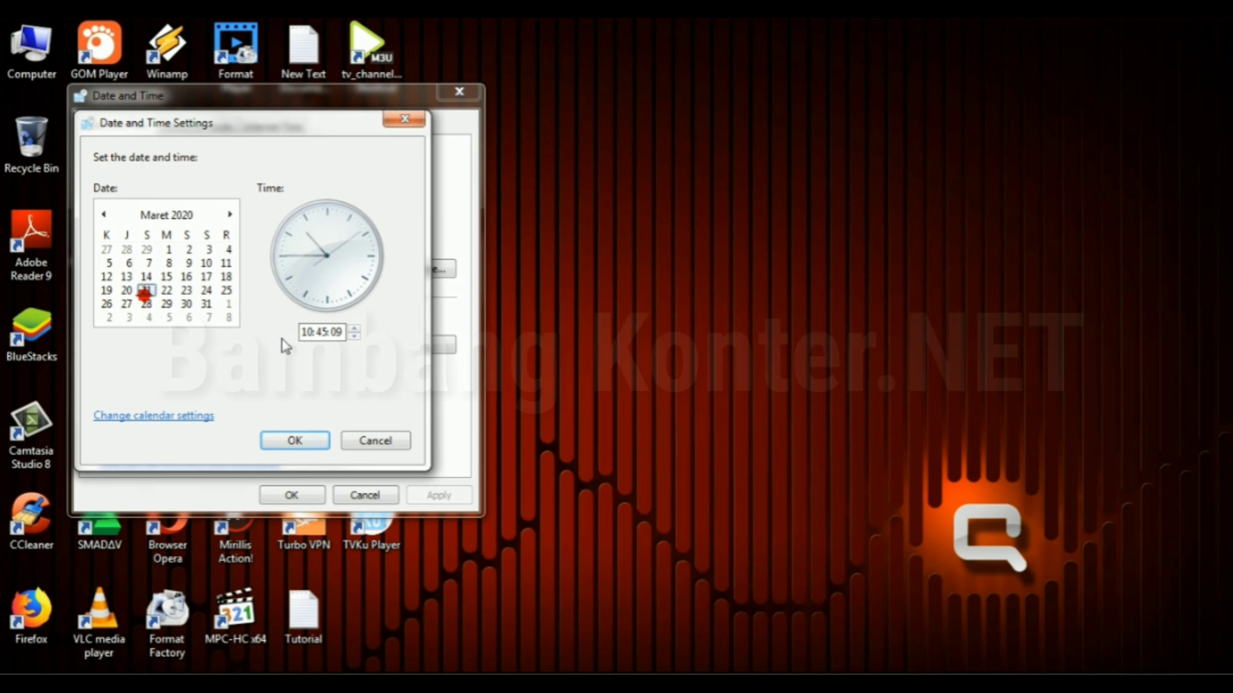
click(315, 335)
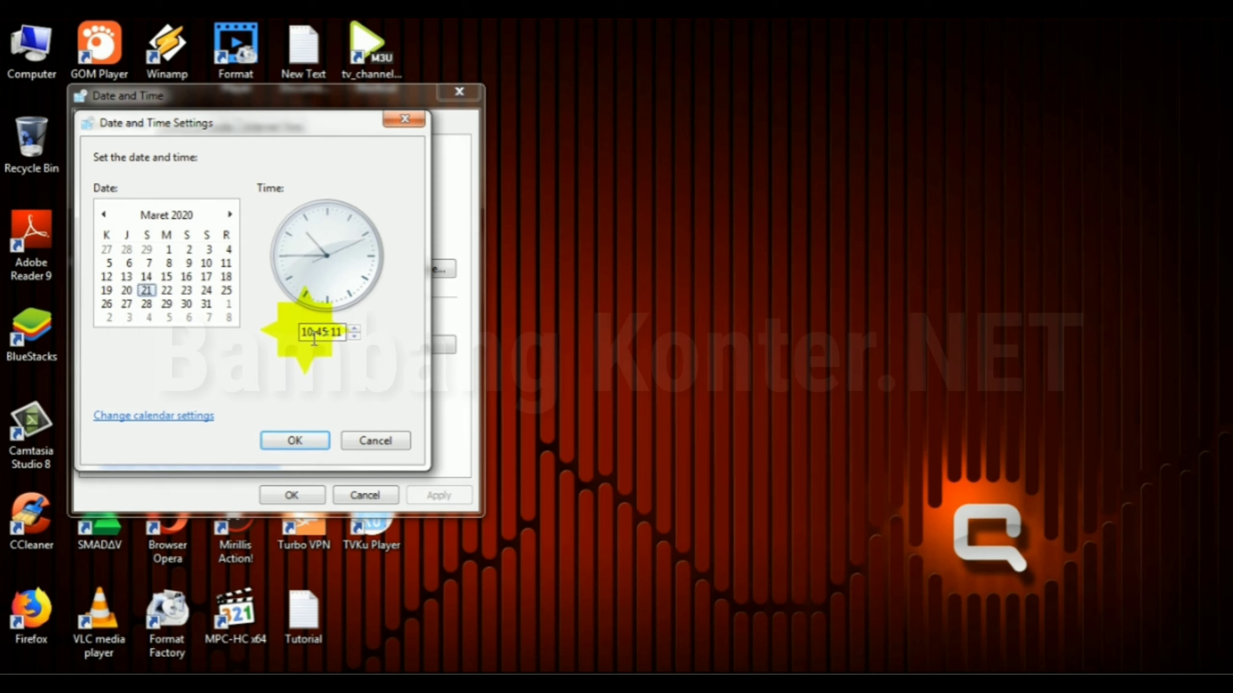
click(317, 335)
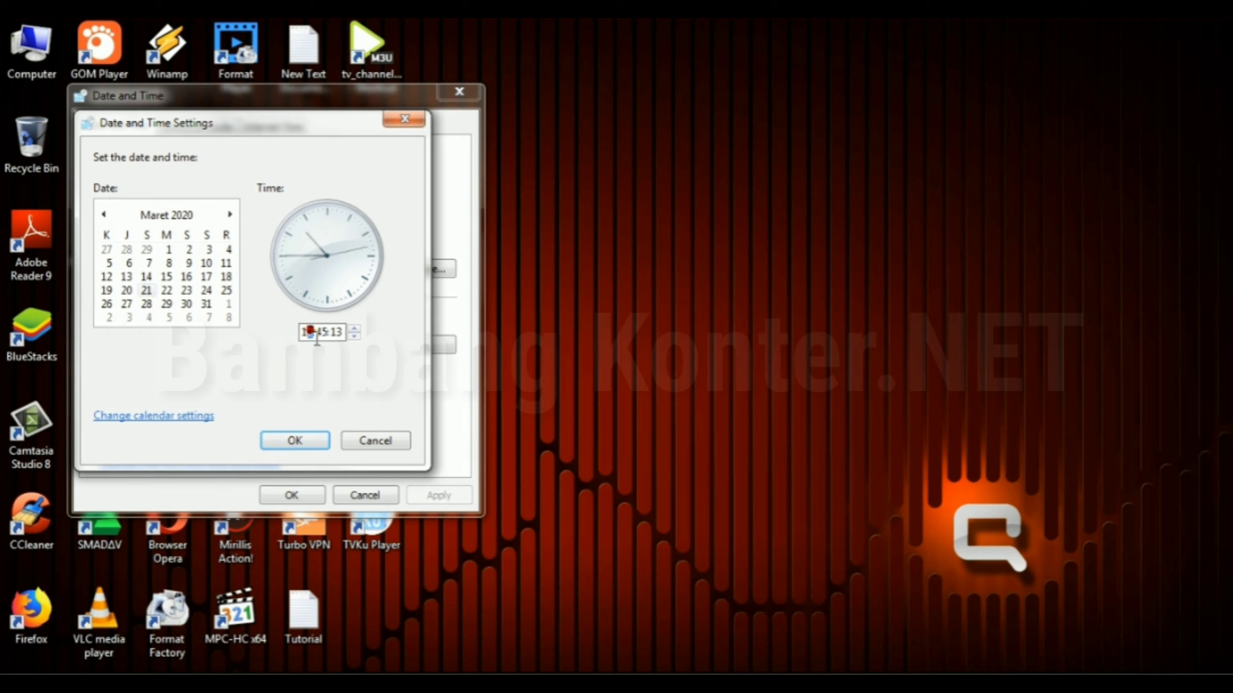
click(318, 335)
Step: View the date format options in the calendar settings and close all date and time dialogs without saving
click(162, 418)
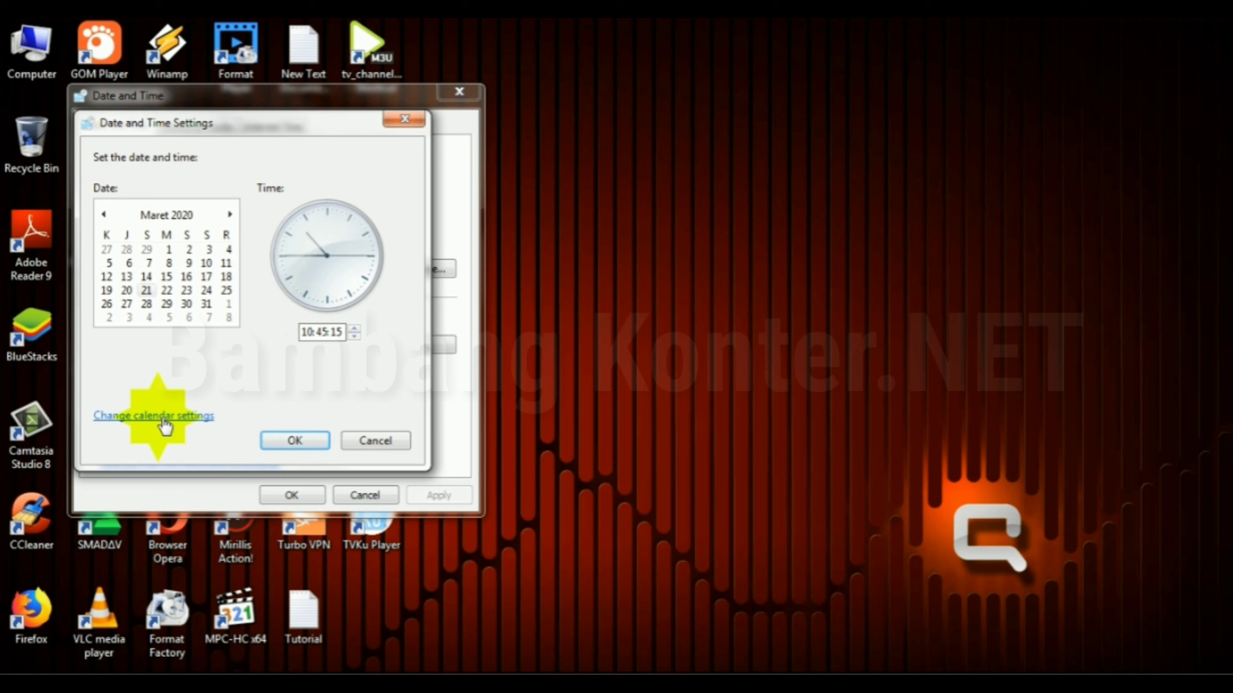
click(437, 242)
click(444, 197)
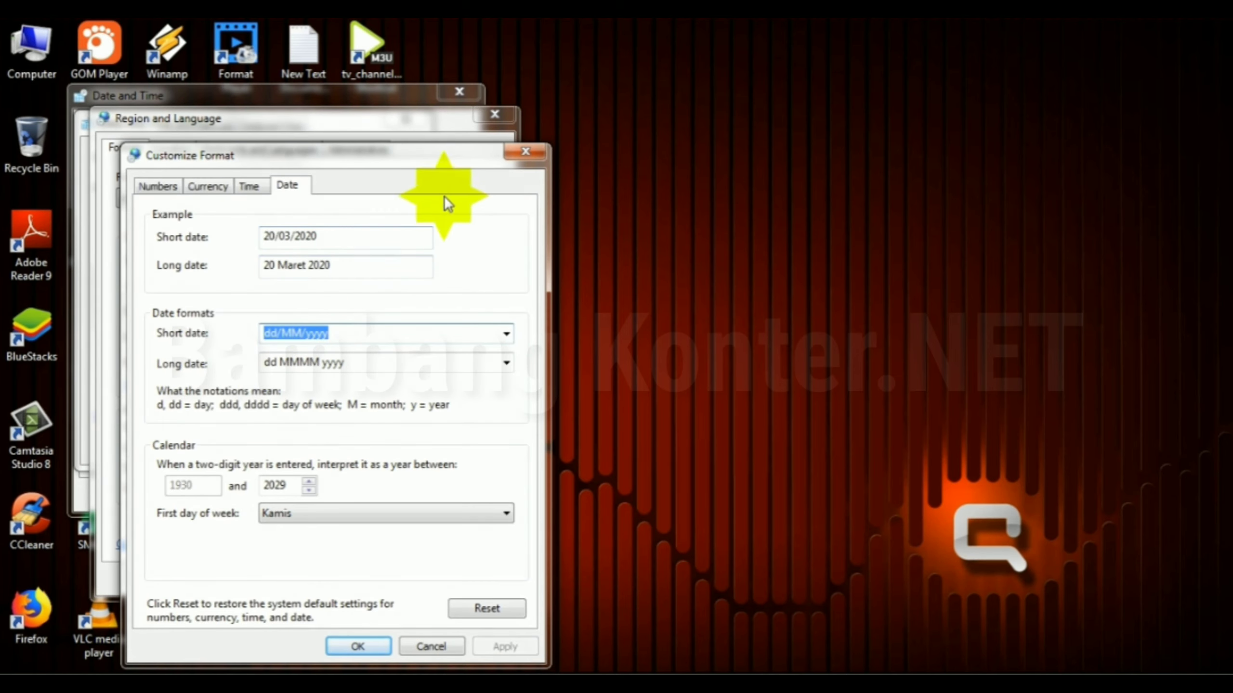
click(521, 155)
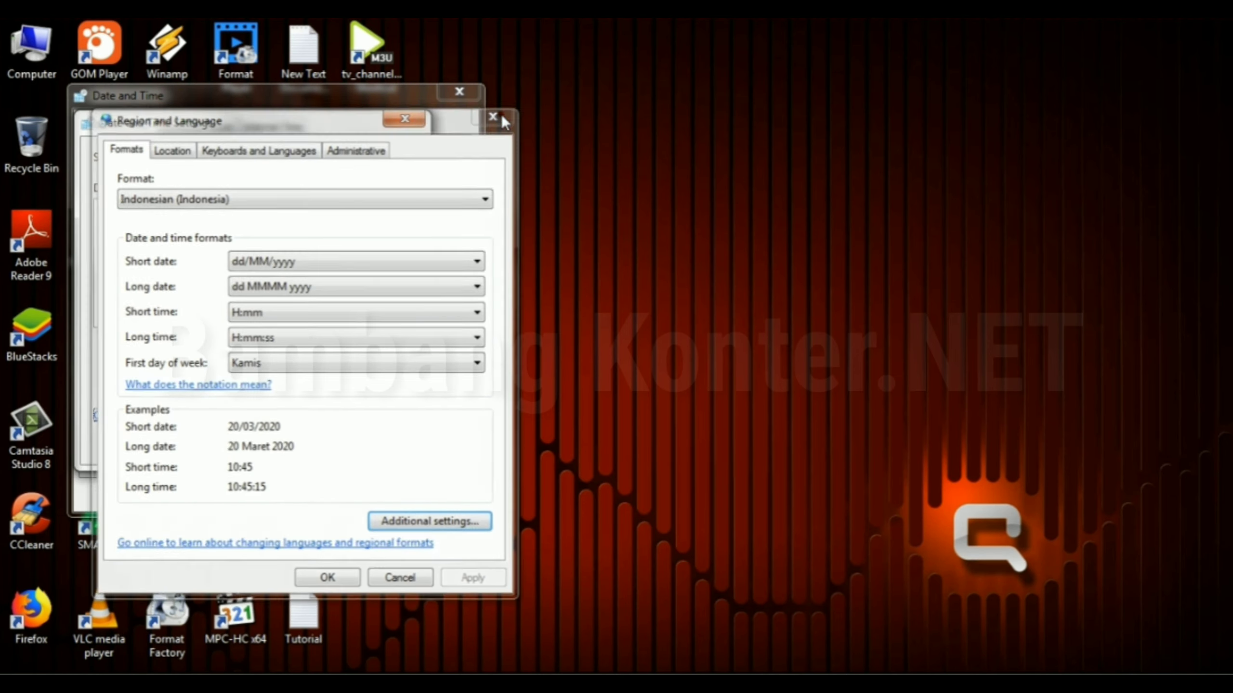
click(498, 114)
click(408, 122)
click(190, 332)
click(365, 495)
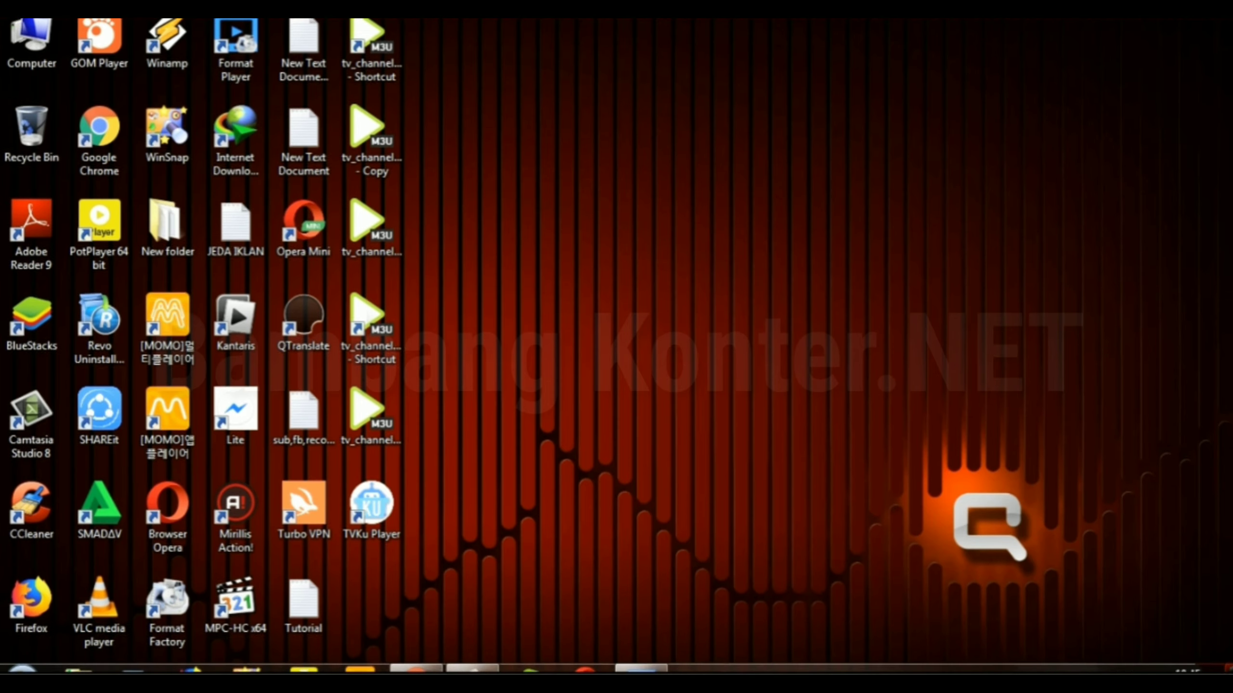
Step: Set the system date to 21 March 2020 from the taskbar clock's date and time settings
click(1187, 661)
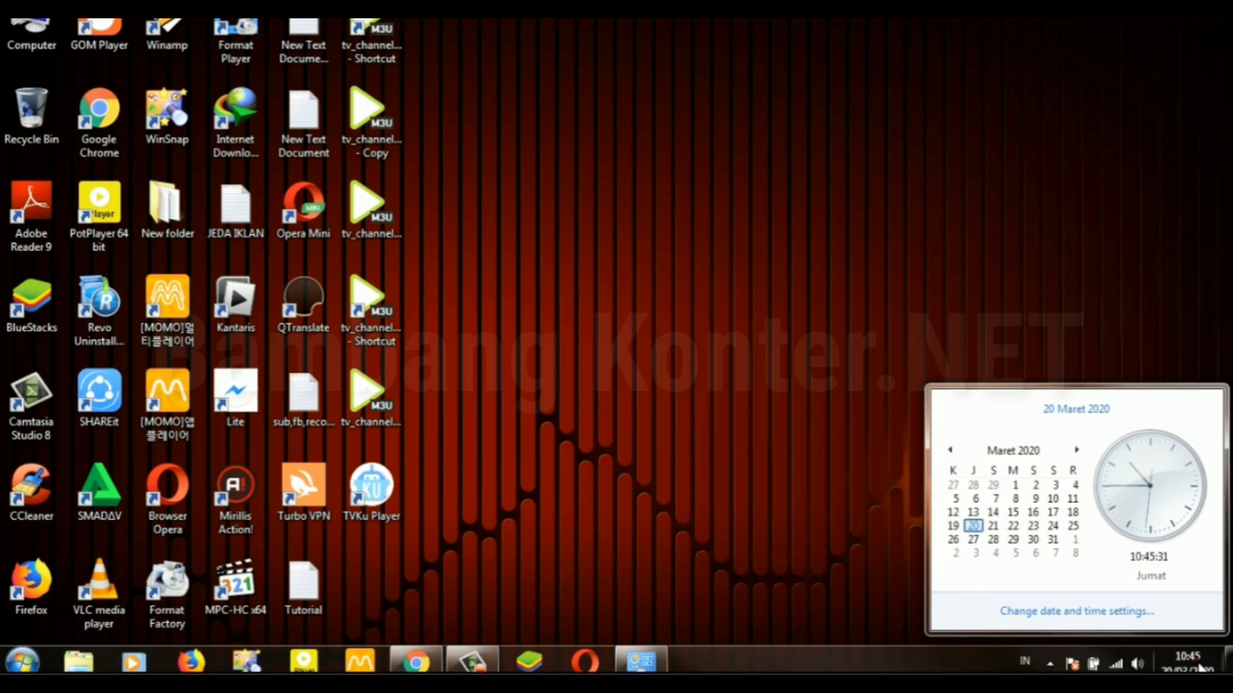
click(1138, 619)
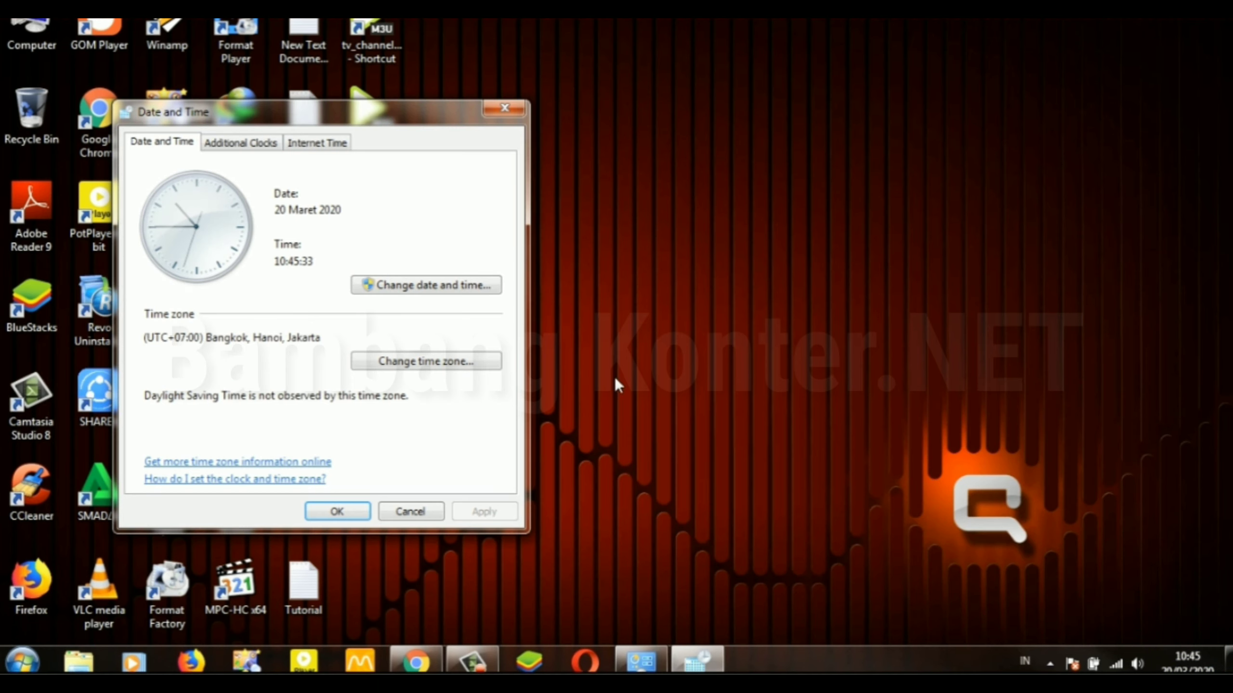
click(454, 284)
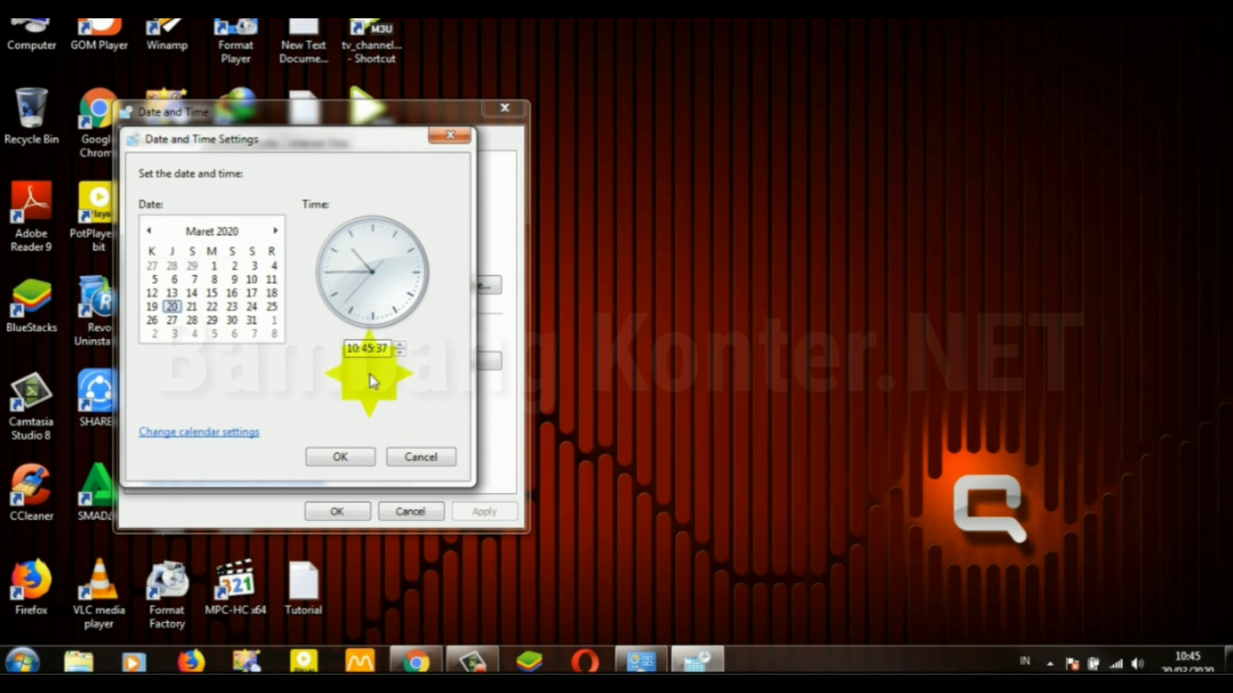
click(192, 307)
click(340, 457)
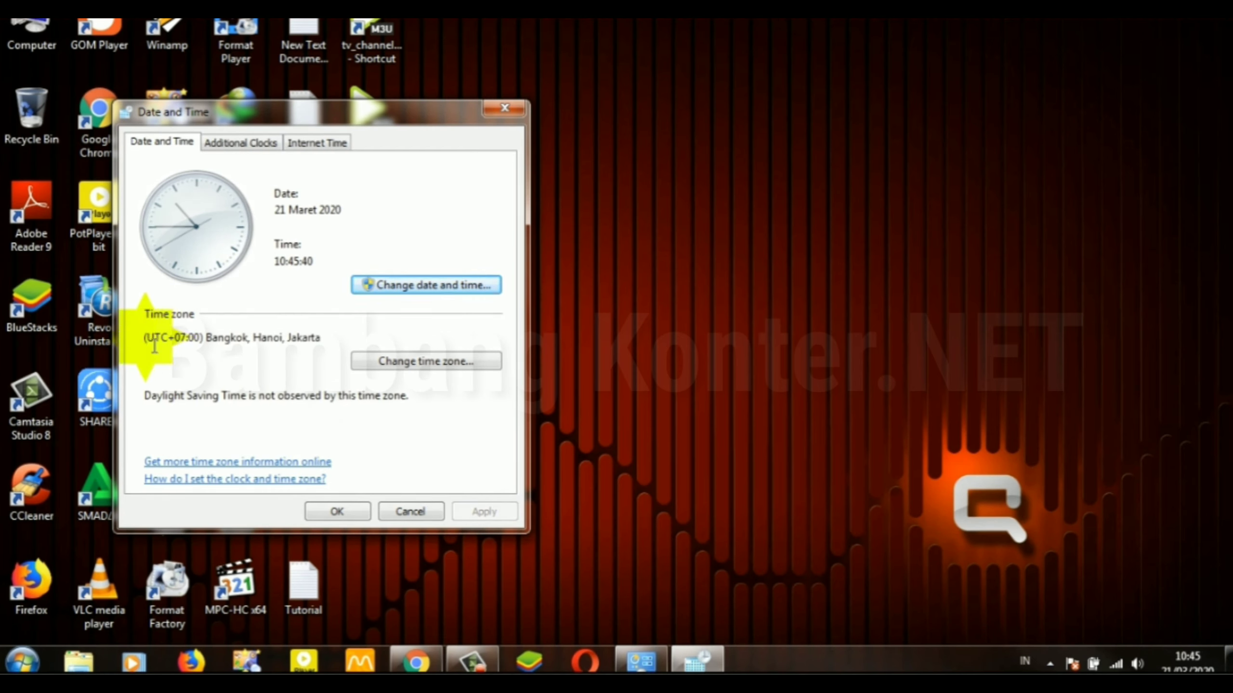
Step: Examine the available time zones in the time zone settings, then close the date and time dialogs without changing the zone
drag(153, 344, 331, 348)
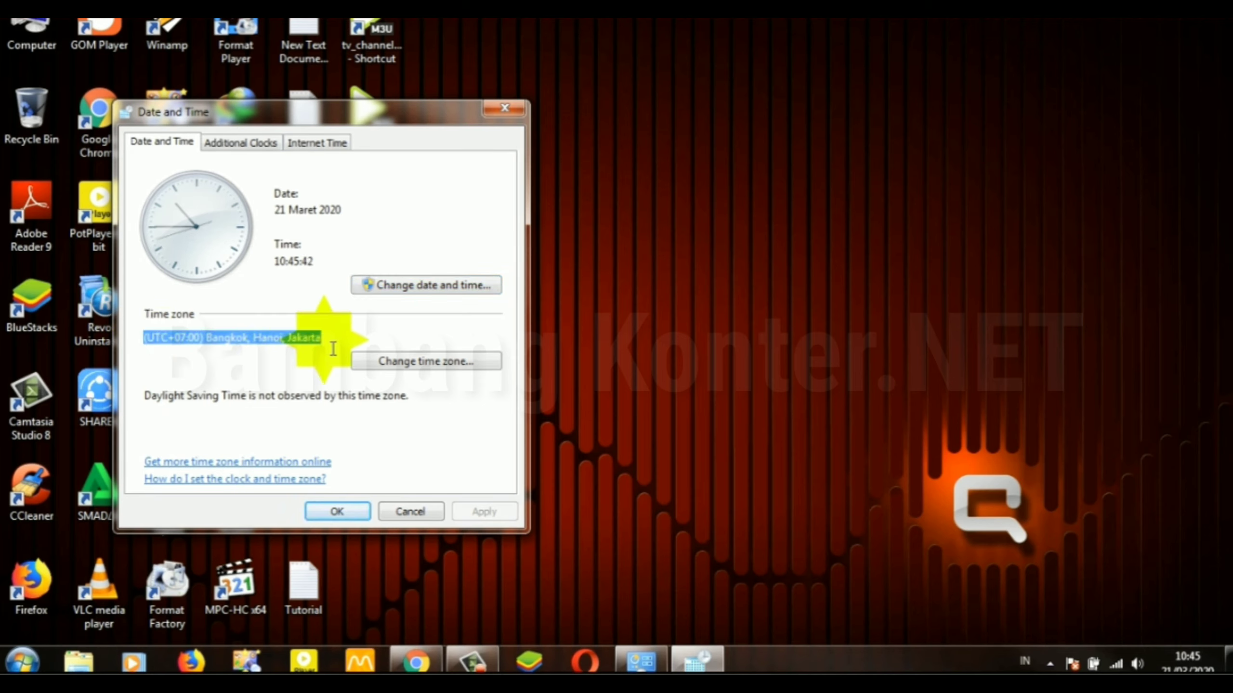
click(389, 360)
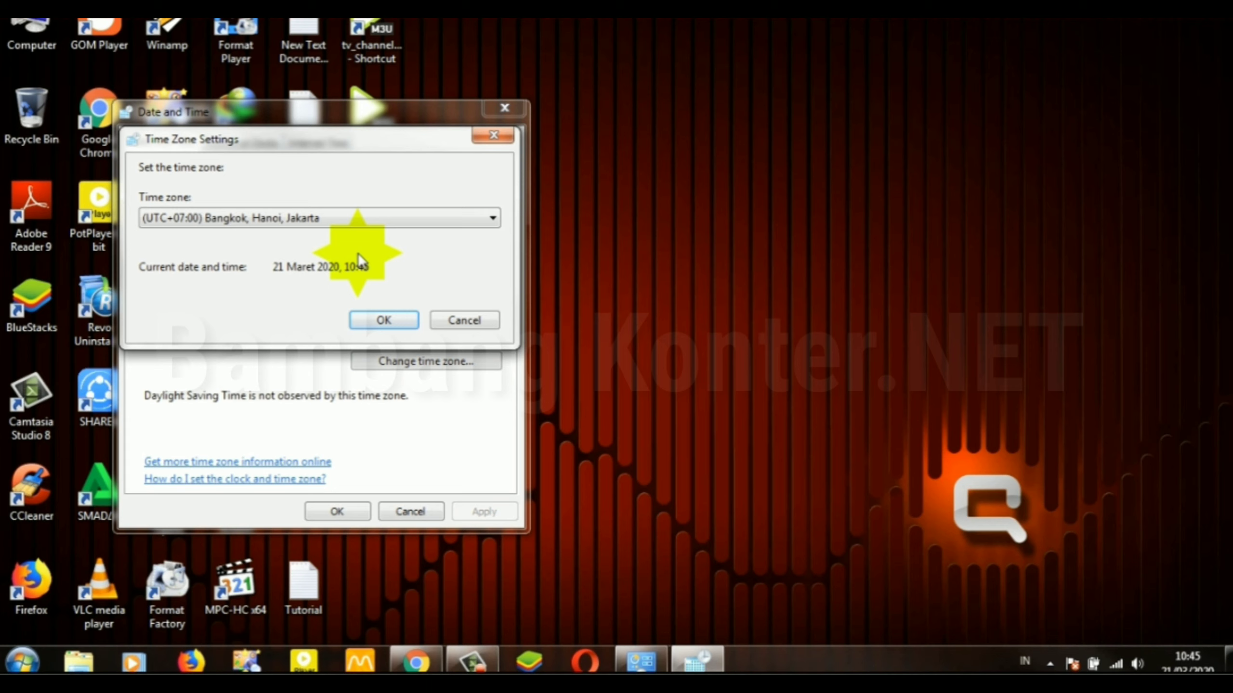
click(333, 218)
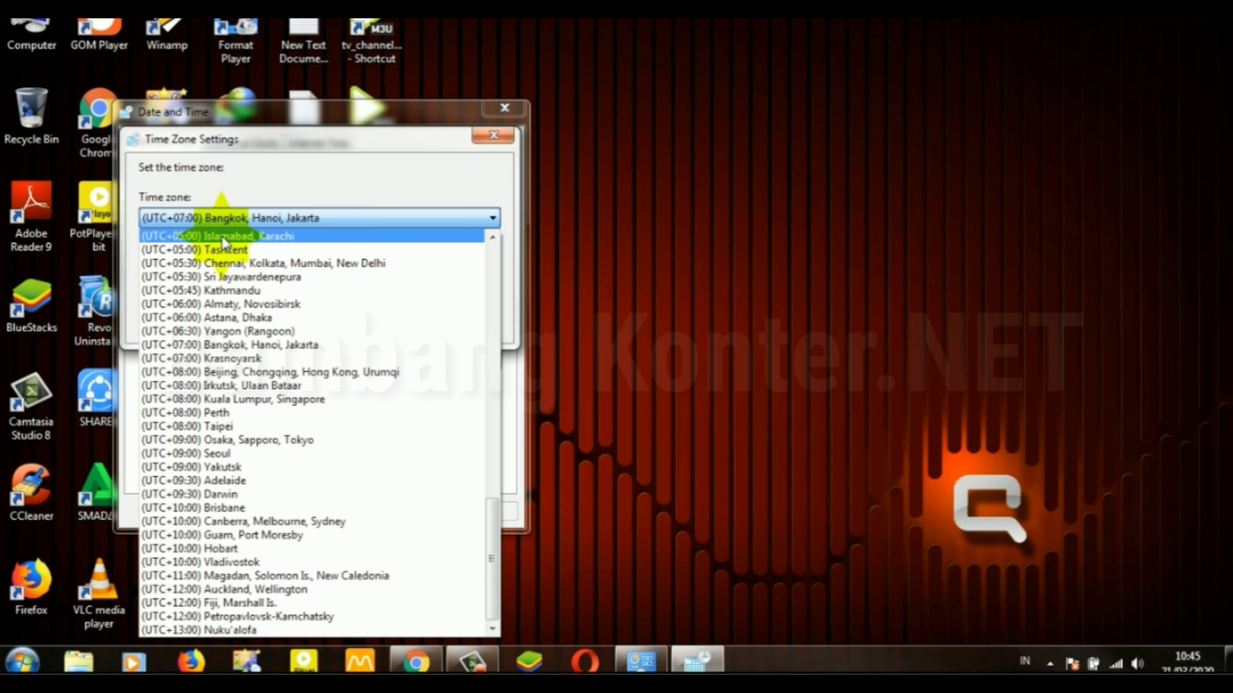
scroll(221, 235, up, 1)
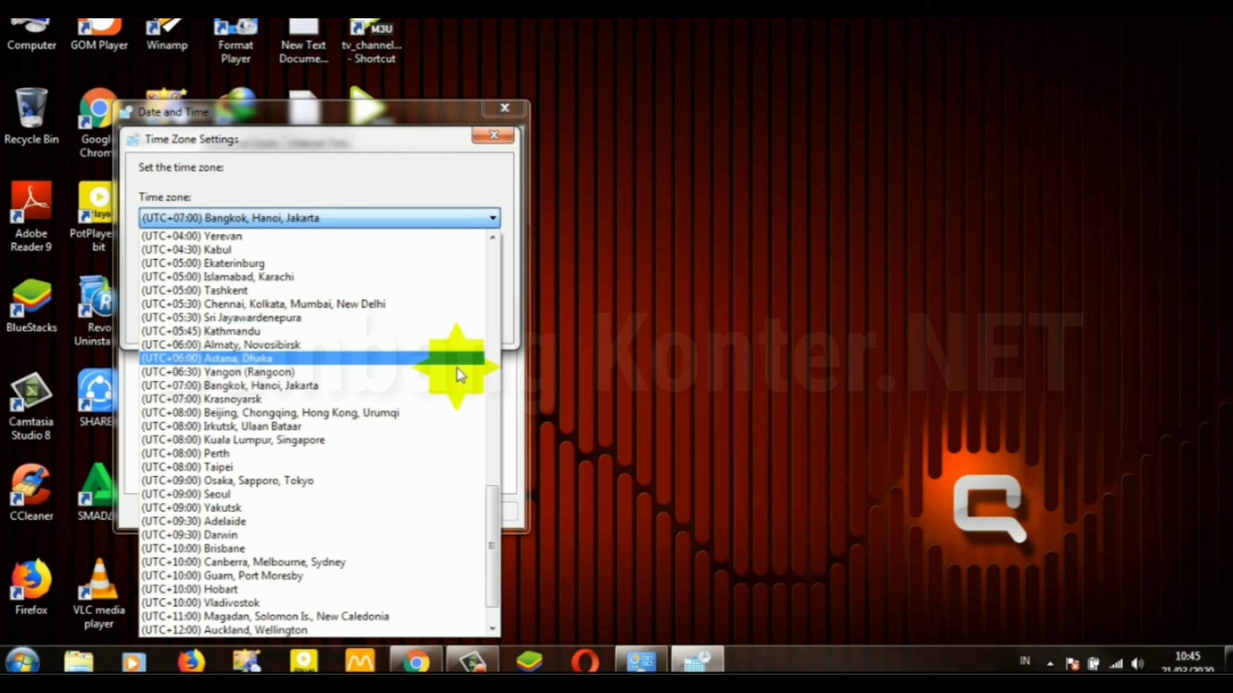
click(753, 401)
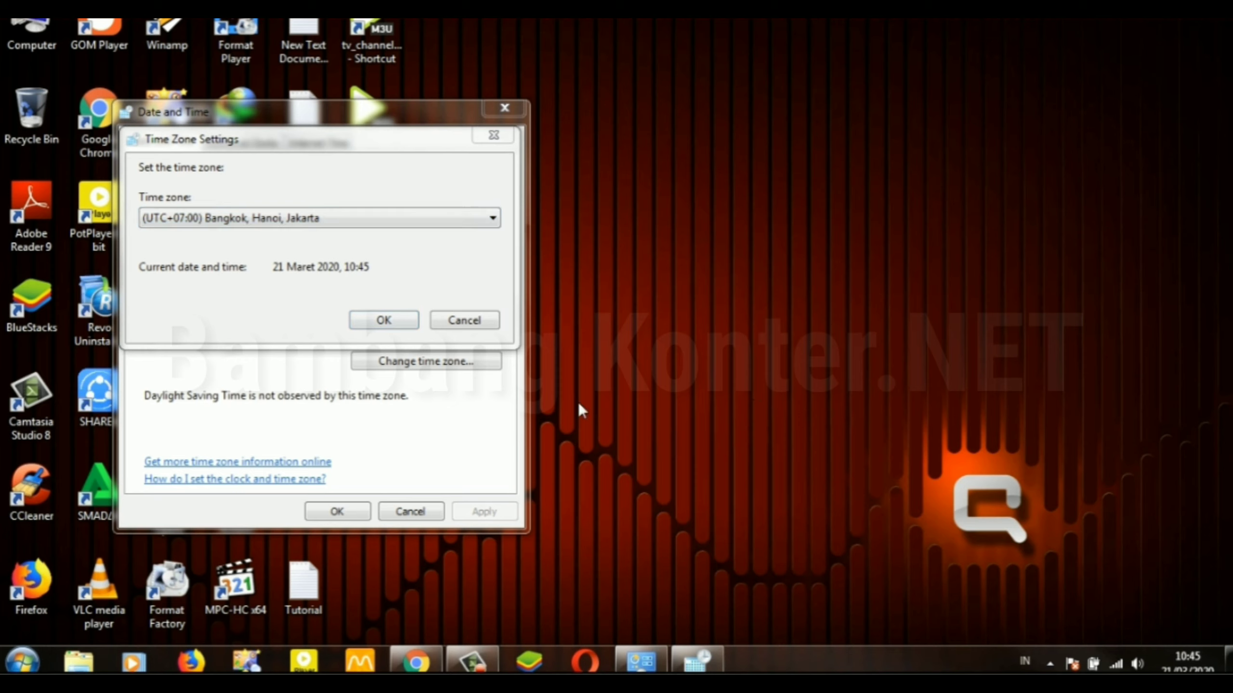
click(449, 320)
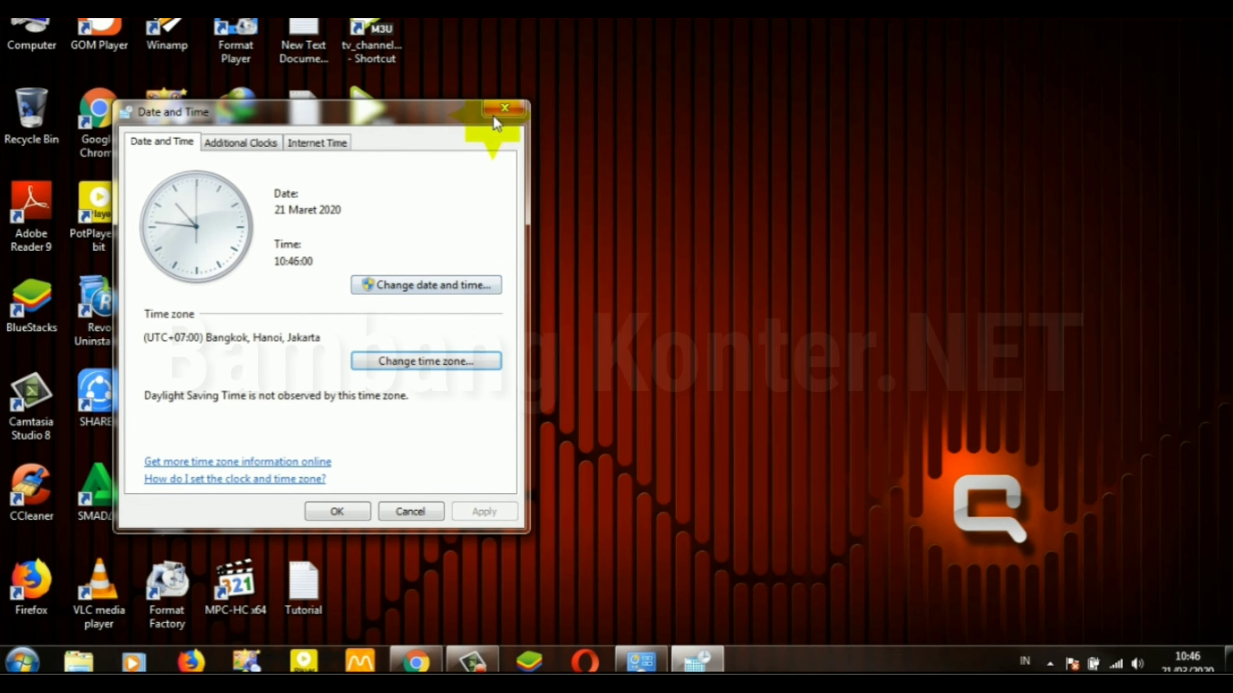
click(503, 109)
Step: Refresh the desktop several times
right_click(496, 106)
click(536, 160)
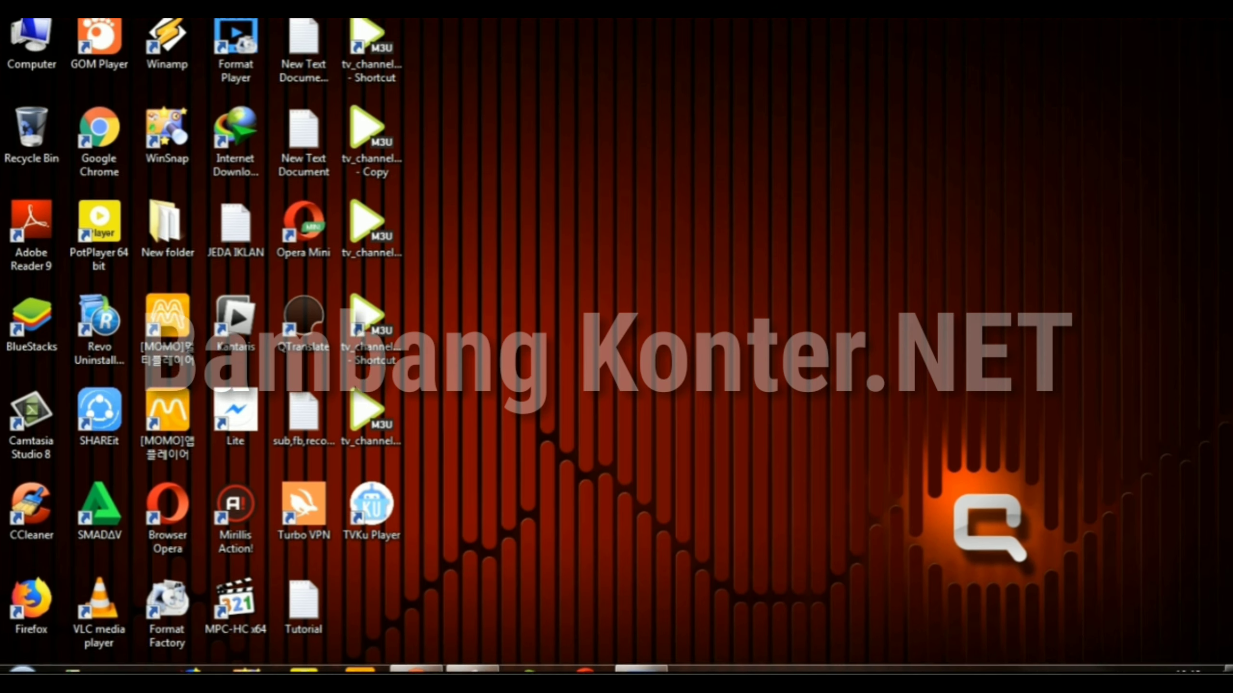
right_click(678, 261)
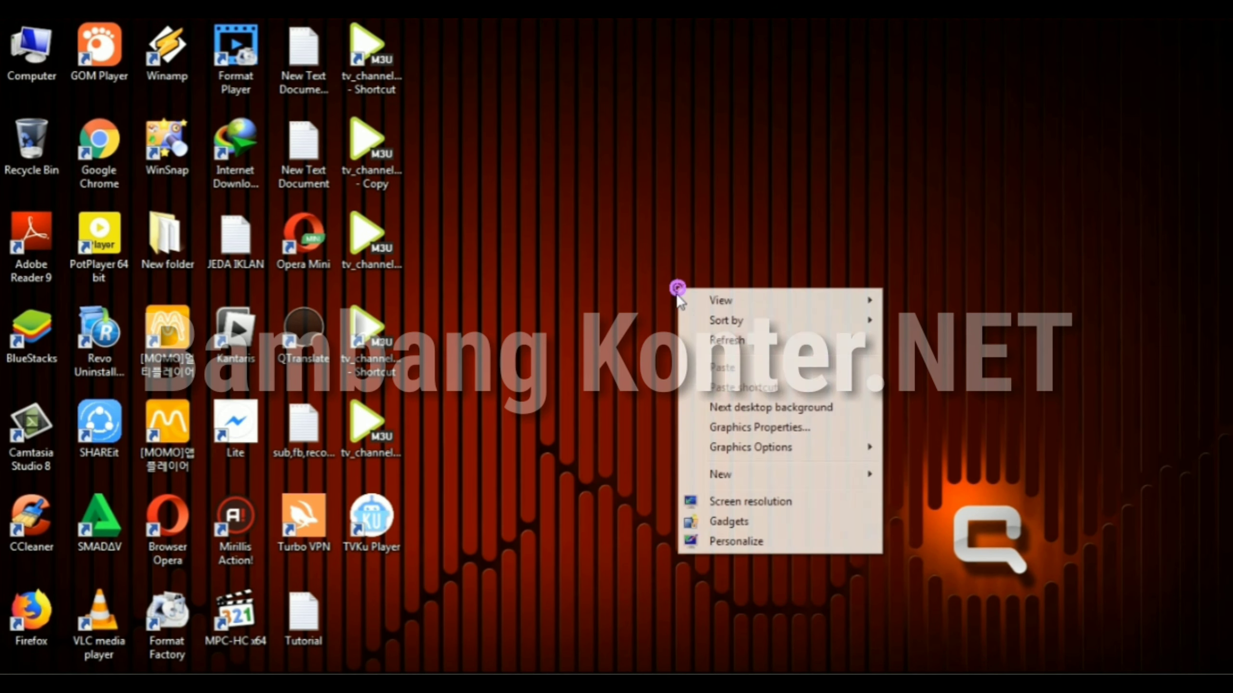
click(700, 338)
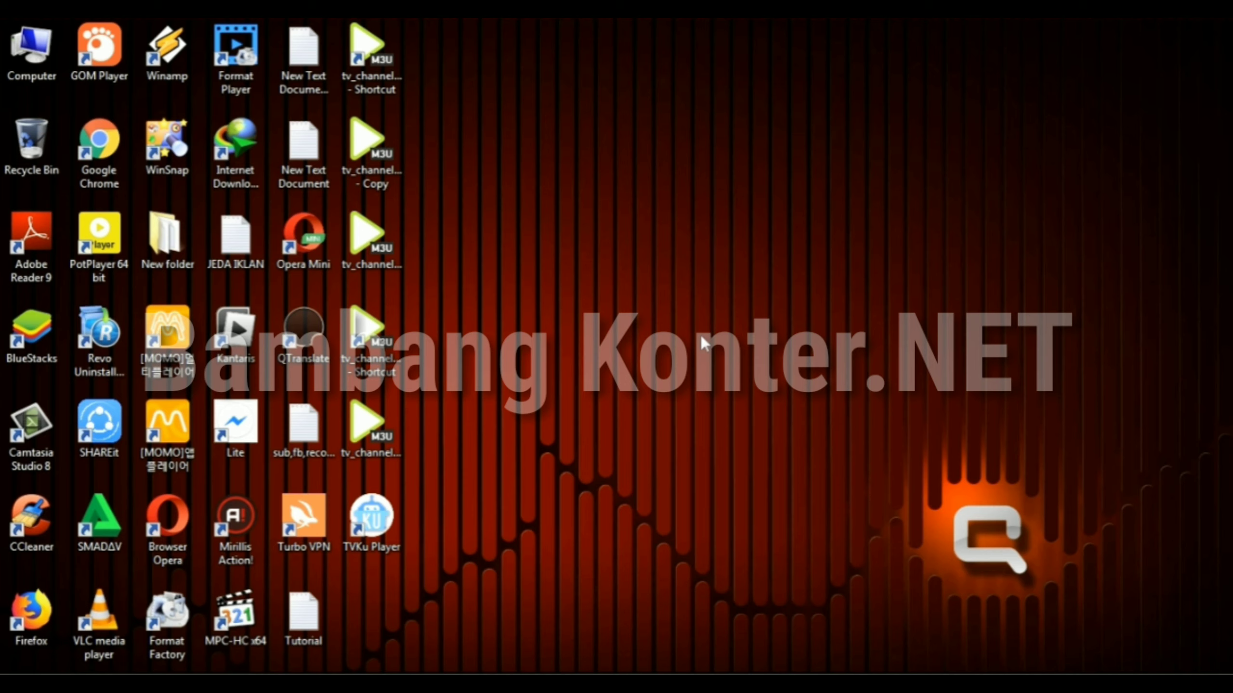
right_click(701, 336)
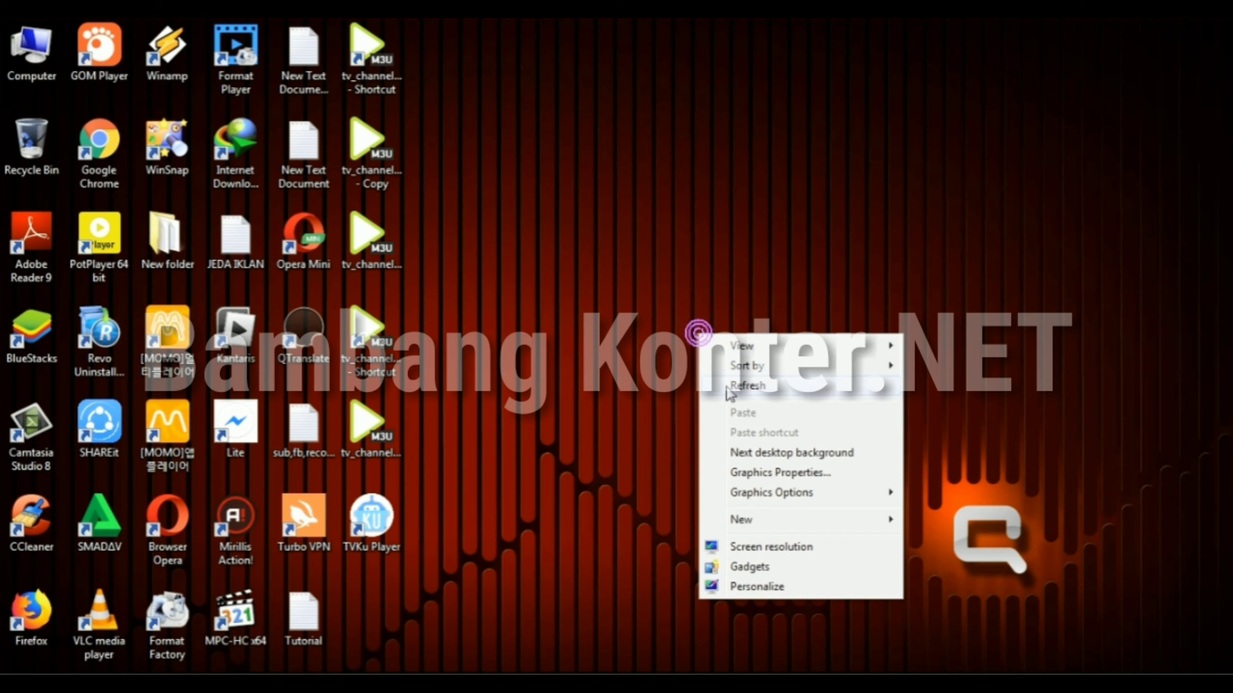
click(729, 385)
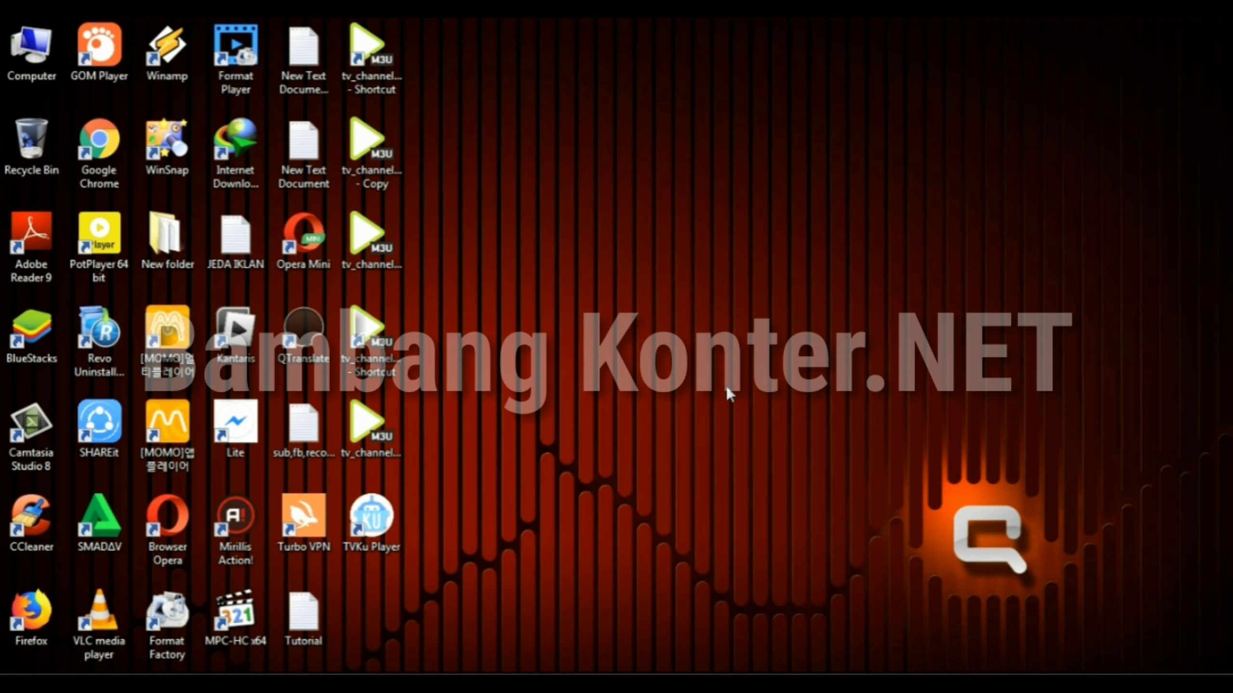
right_click(496, 139)
click(515, 164)
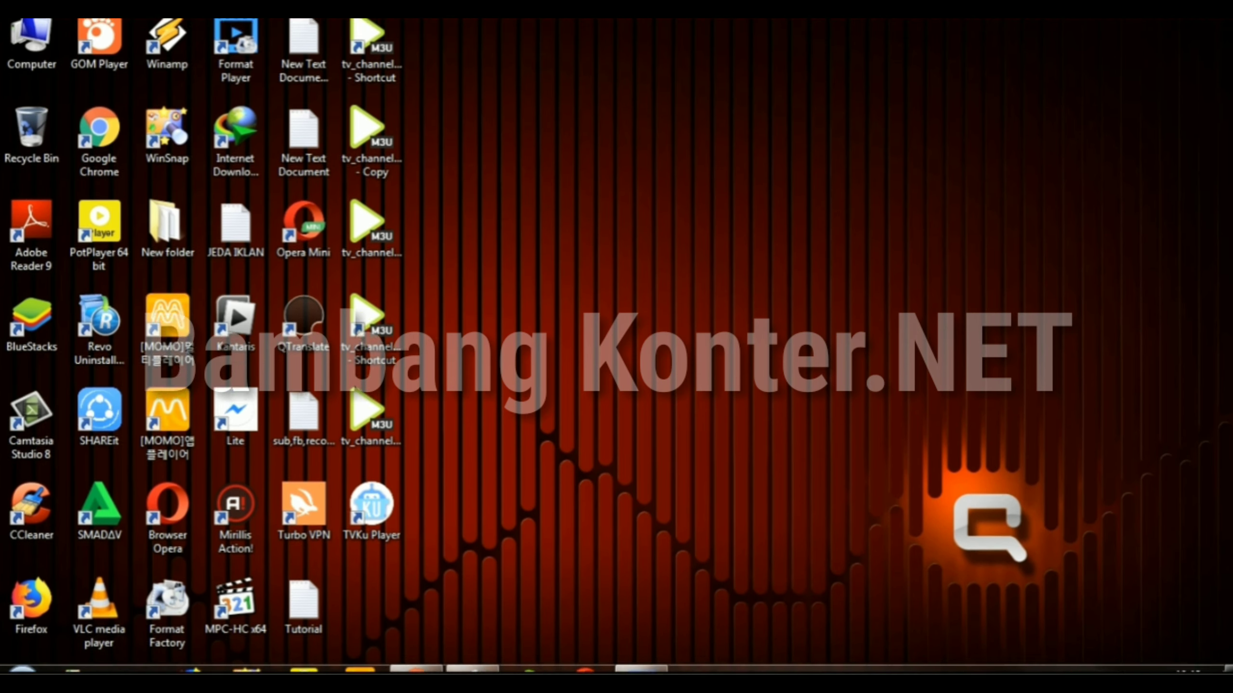
right_click(675, 257)
click(703, 341)
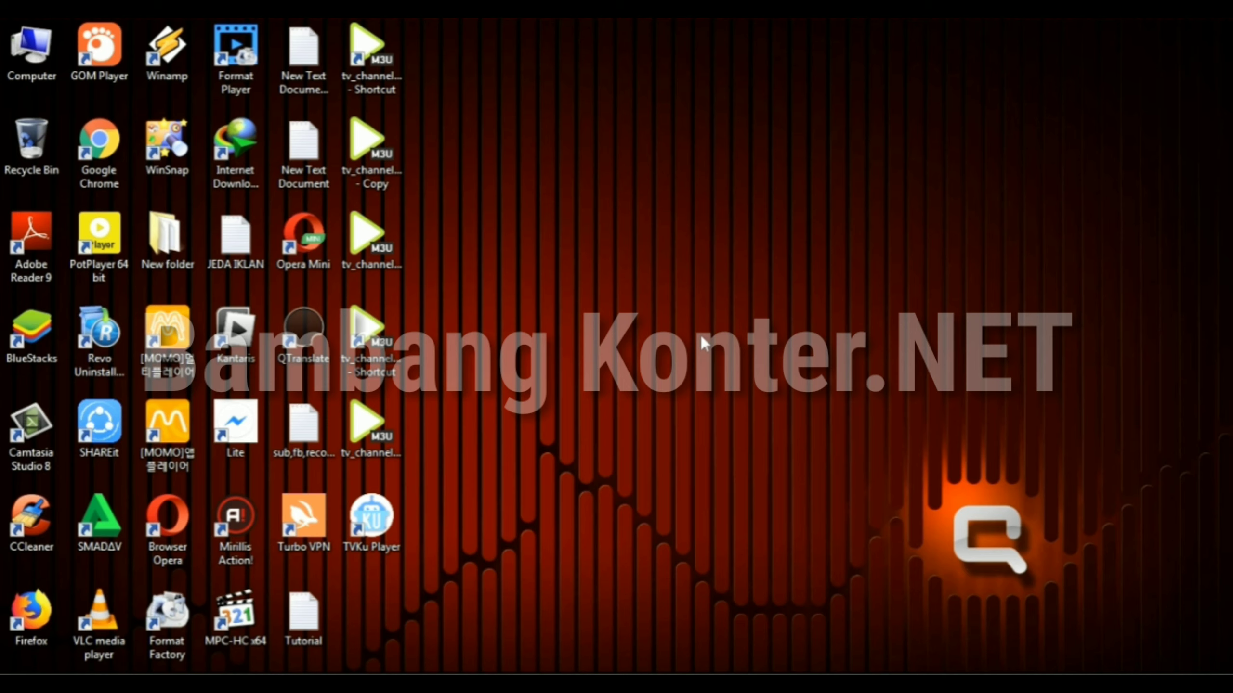
right_click(700, 336)
click(727, 387)
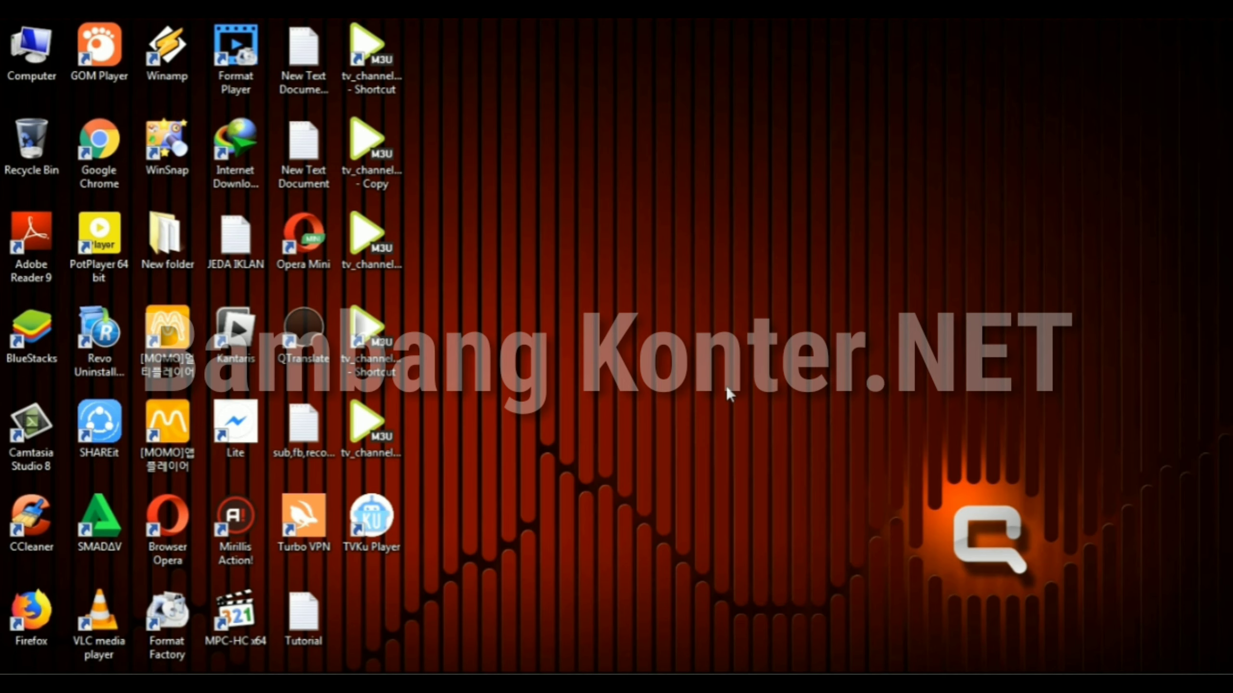